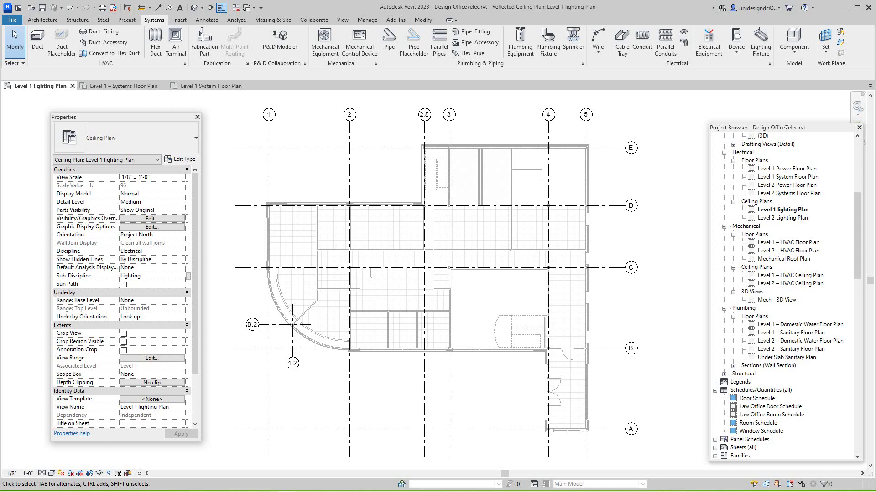
pyautogui.scroll(-1, 361, 260)
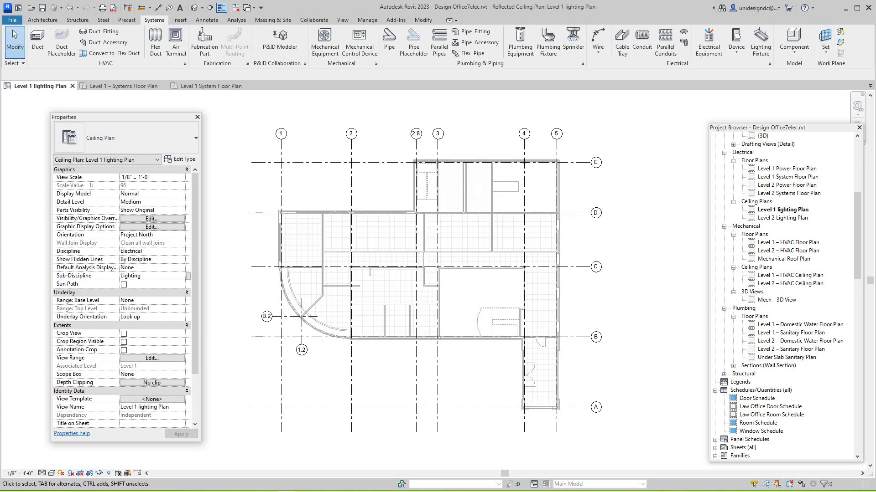
pyautogui.scroll(1, 785, 296)
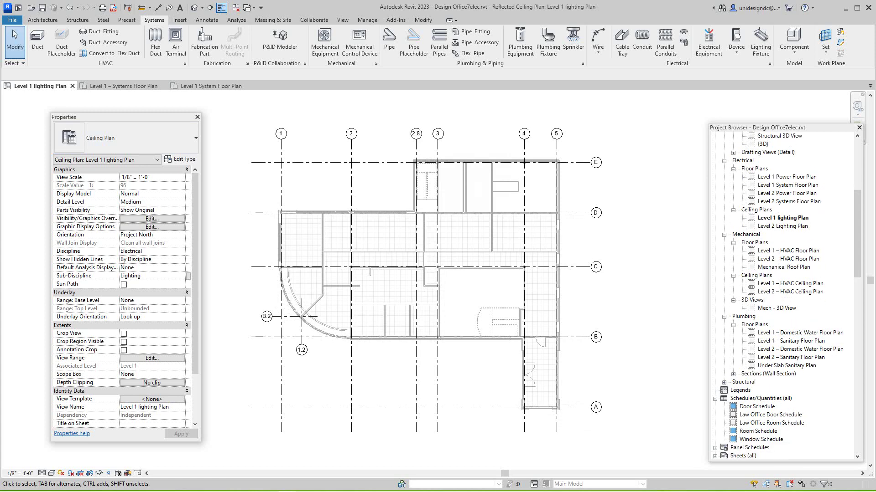
pyautogui.scroll(-2, 483, 252)
pyautogui.scroll(-1, 514, 251)
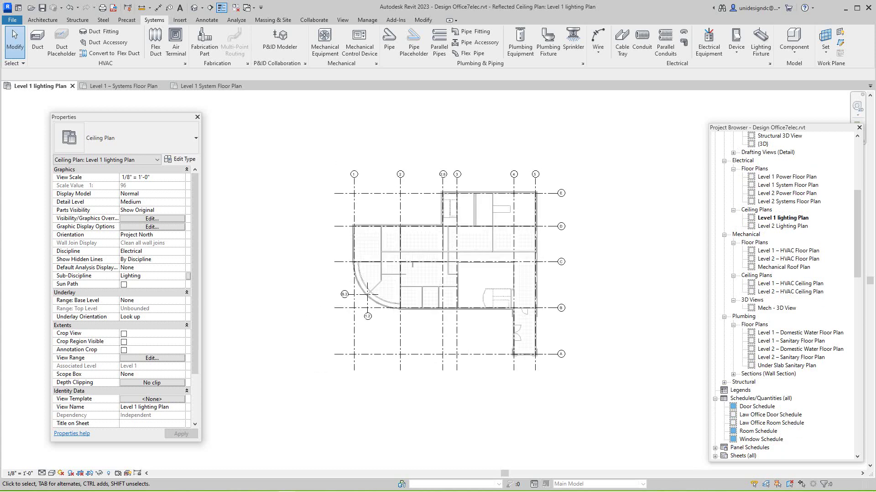
pyautogui.scroll(5, 400, 244)
pyautogui.moveTo(431, 243); pyautogui.dragTo(464, 245, button='middle')
pyautogui.scroll(2, 443, 247)
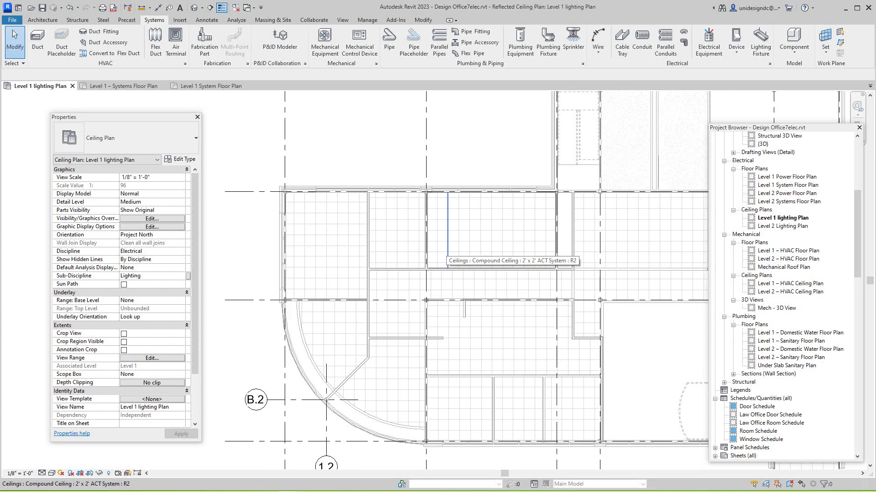
# Place a Troffer Light - Lens fixture, type 2'x4'(4 Lamp) - 120V, on the ceiling of the corner room at grids 1 and D.
pyautogui.scroll(-6, 787, 296)
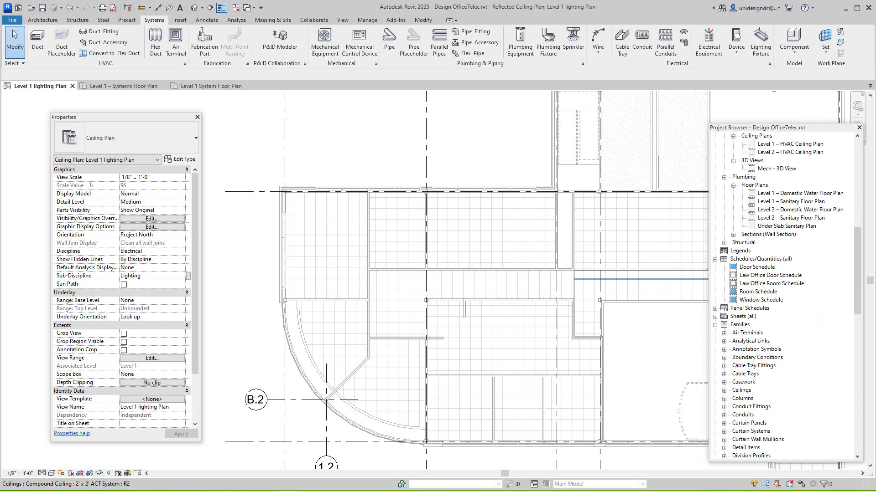
pyautogui.scroll(-4, 787, 295)
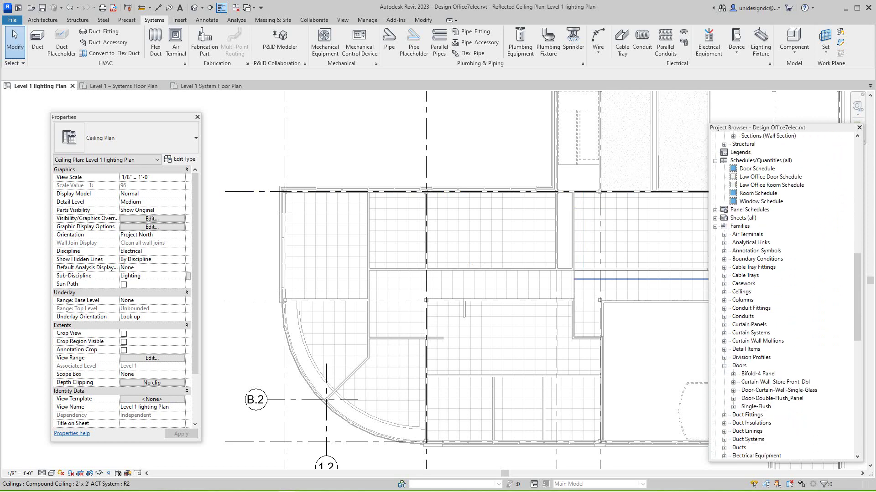
pyautogui.scroll(-5, 786, 295)
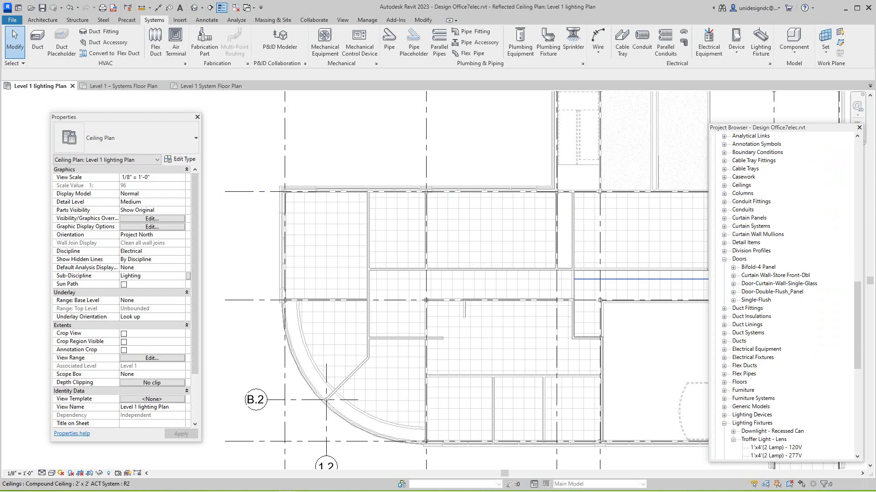
pyautogui.scroll(-2, 786, 295)
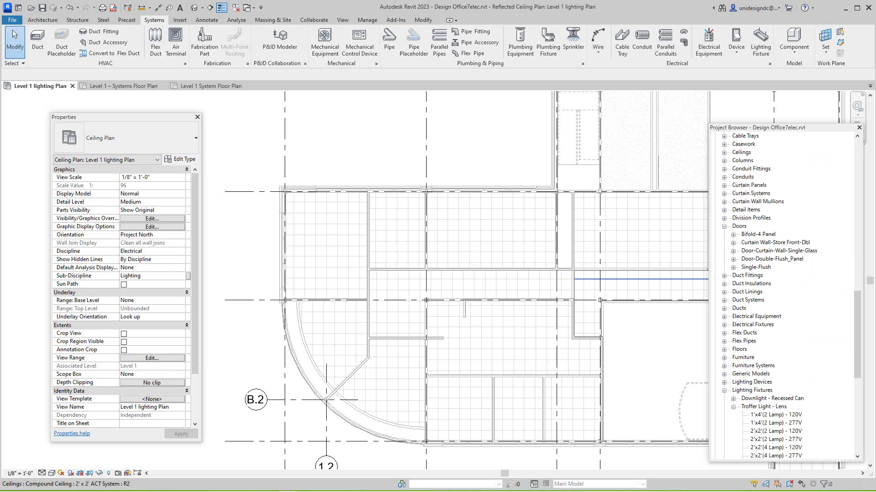
pyautogui.scroll(-6, 786, 296)
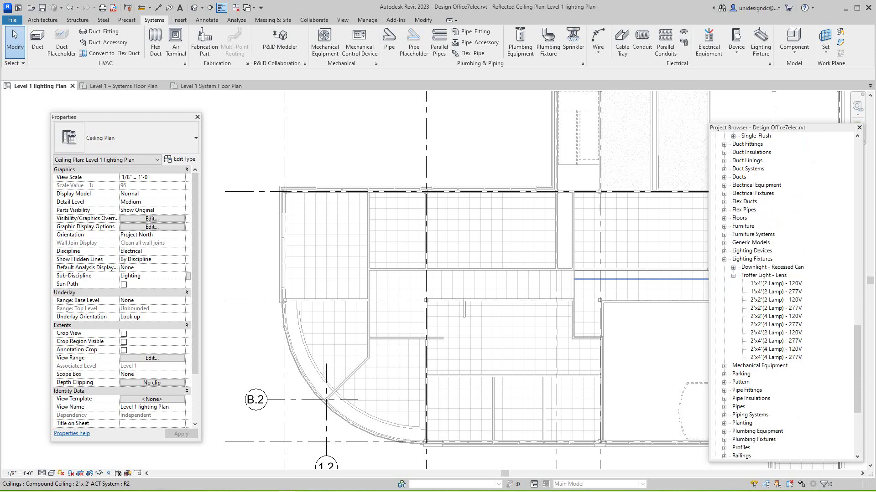
pyautogui.click(733, 268)
pyautogui.click(733, 267)
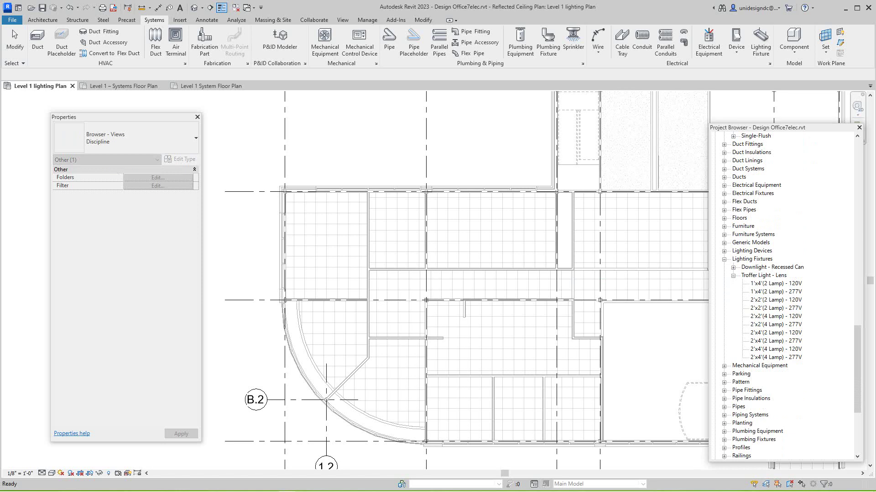
pyautogui.click(775, 350)
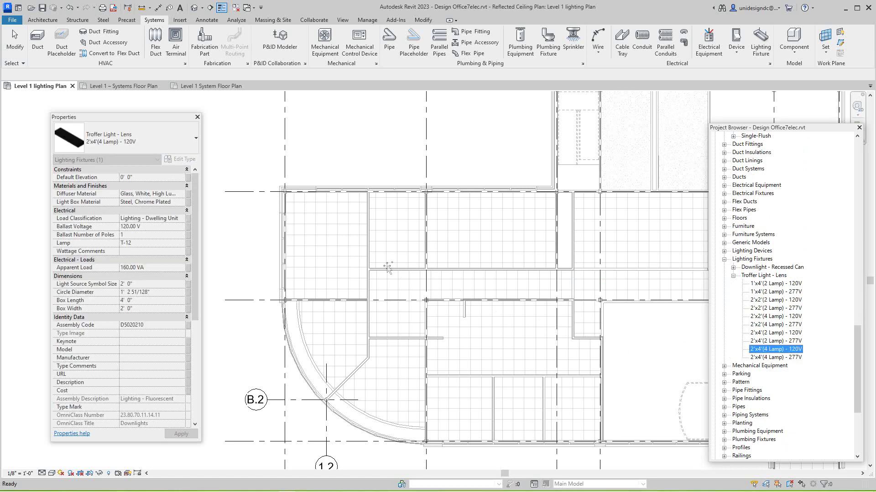
pyautogui.moveTo(306, 215); pyautogui.dragTo(302, 210)
pyautogui.scroll(5, 302, 210)
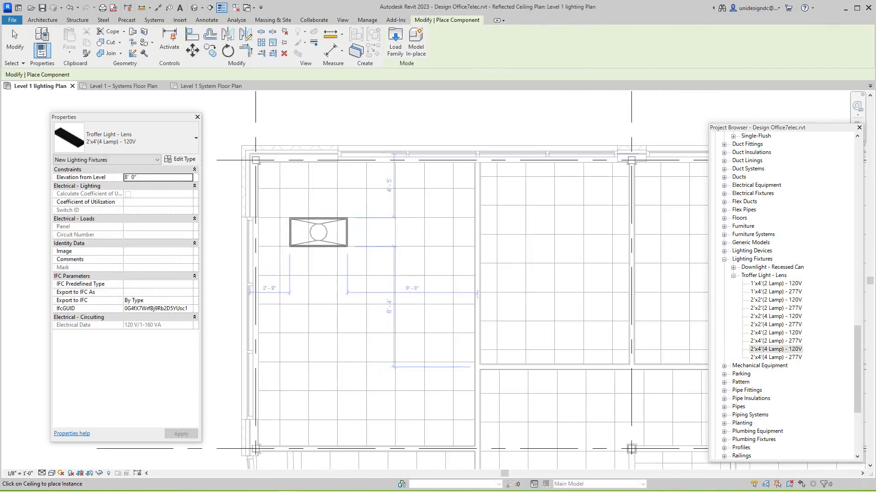
pyautogui.click(320, 231)
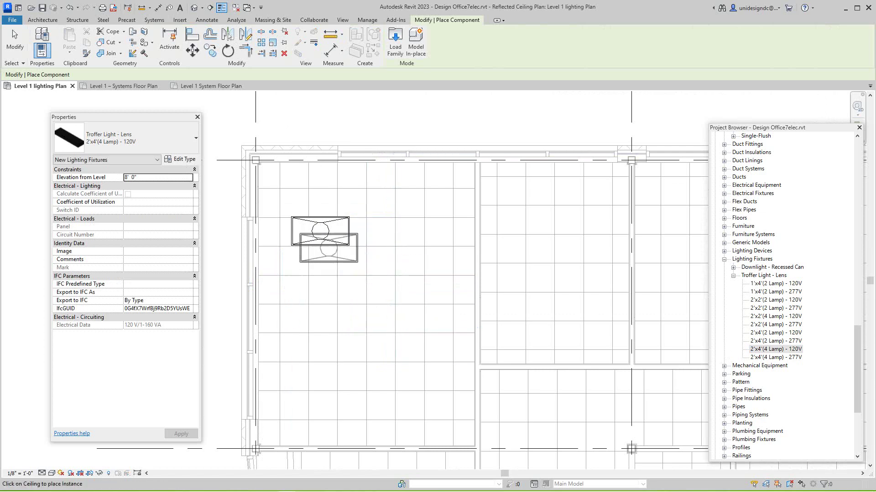
pyautogui.press('Escape')
pyautogui.press('Escape')
# Rotate the placed troffer to run vertically in plan and move it into line with the ceiling grid near the room's upper-left corner.
pyautogui.click(320, 231)
pyautogui.press('space')
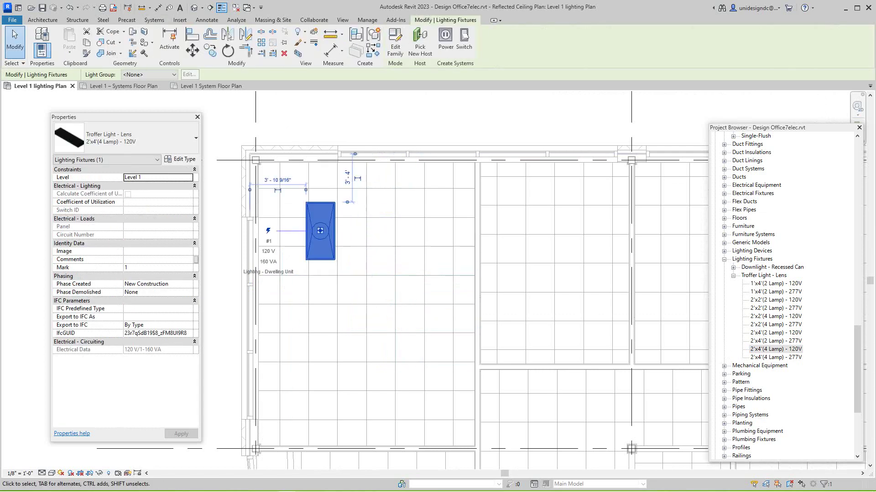
pyautogui.scroll(1, 318, 232)
pyautogui.moveTo(326, 221); pyautogui.dragTo(329, 221, button='middle')
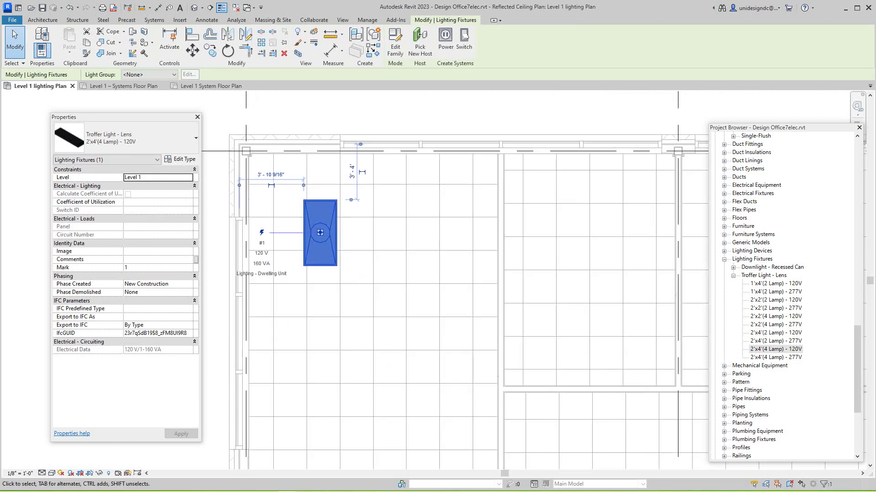
pyautogui.moveTo(344, 250); pyautogui.dragTo(346, 250, button='middle')
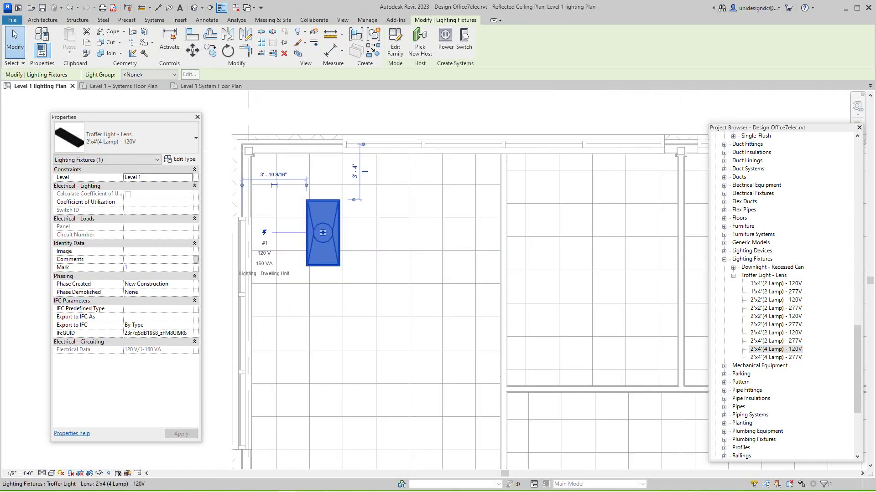
pyautogui.moveTo(323, 232); pyautogui.dragTo(327, 217)
pyautogui.scroll(2, 328, 250)
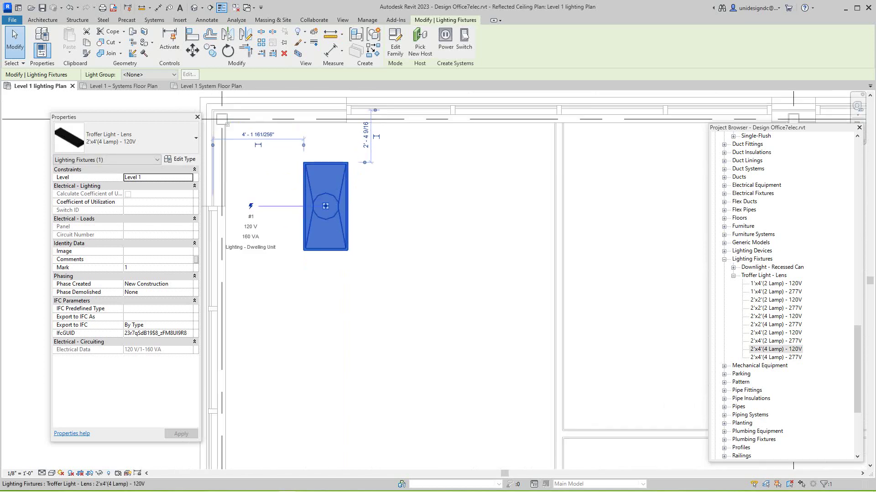
pyautogui.scroll(-3, 331, 250)
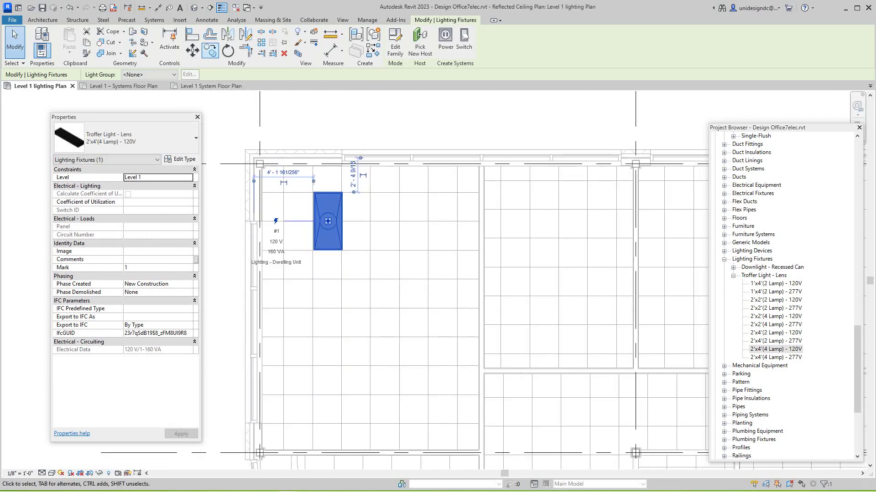
# Copy the troffer 6'-0" horizontally toward grid 2 to make a second fixture in the same row.
pyautogui.click(210, 50)
pyautogui.click(328, 250)
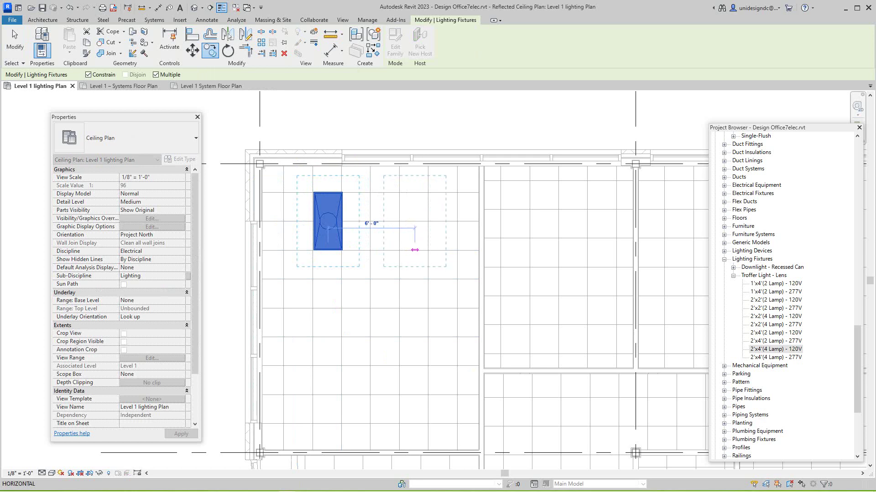
pyautogui.click(415, 250)
pyautogui.press('Escape')
pyautogui.click(416, 221)
pyautogui.moveTo(408, 324); pyautogui.dragTo(412, 298, button='middle')
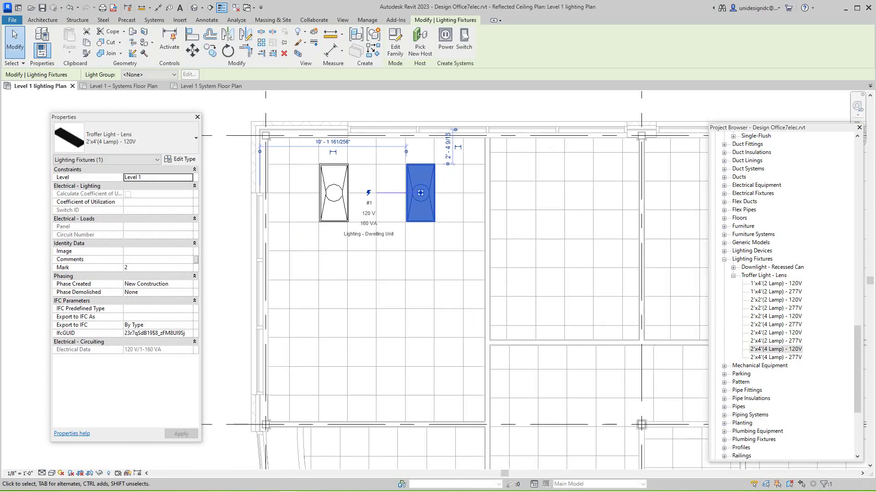
pyautogui.press('Escape')
# Copy both troffers 6' straight down toward grid C to form a second row.
pyautogui.scroll(1, 413, 298)
pyautogui.click(322, 178)
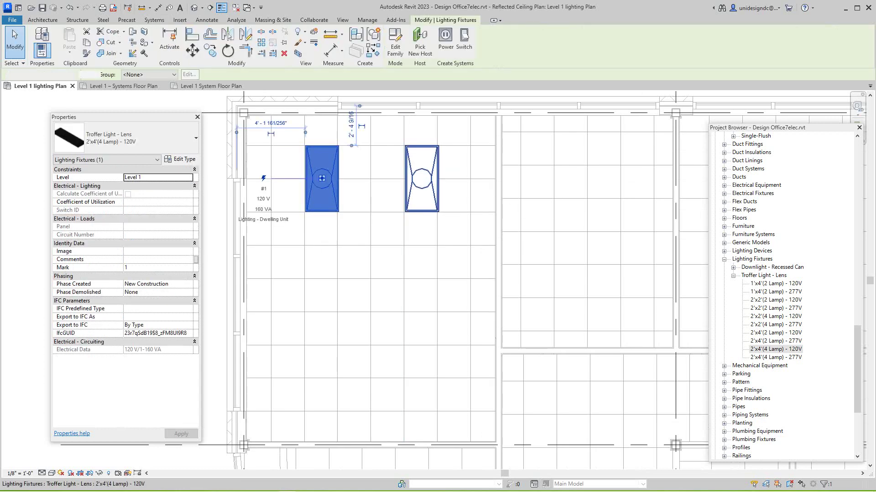
pyautogui.keyDown('ctrl'); pyautogui.click(421, 182); pyautogui.keyUp('ctrl')
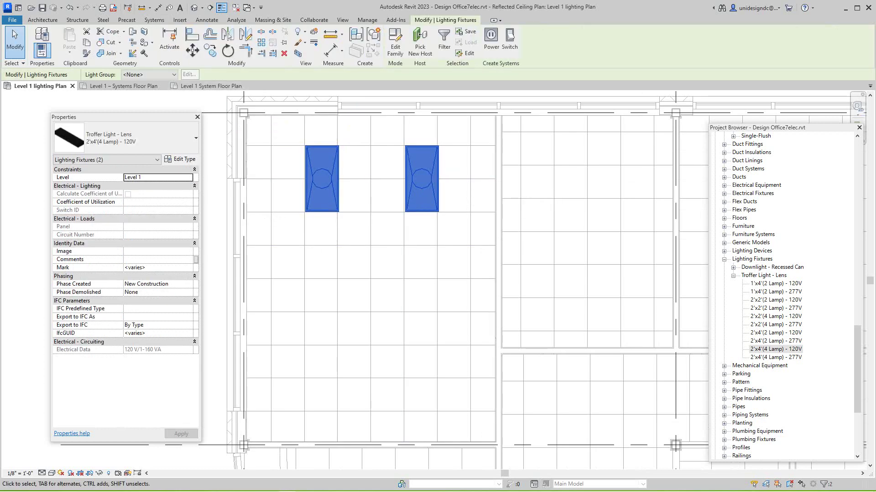
pyautogui.press('m')
pyautogui.press('v')
pyautogui.click(210, 51)
pyautogui.click(256, 179)
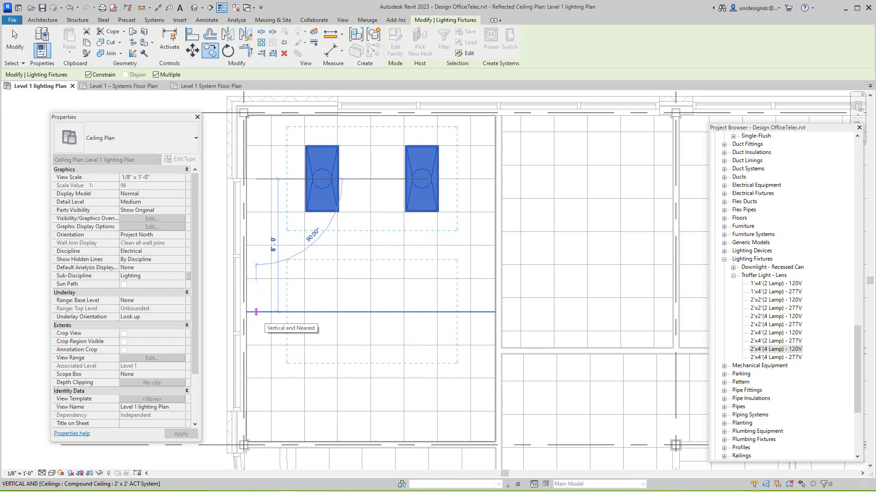
pyautogui.write('6')
pyautogui.press('Return')
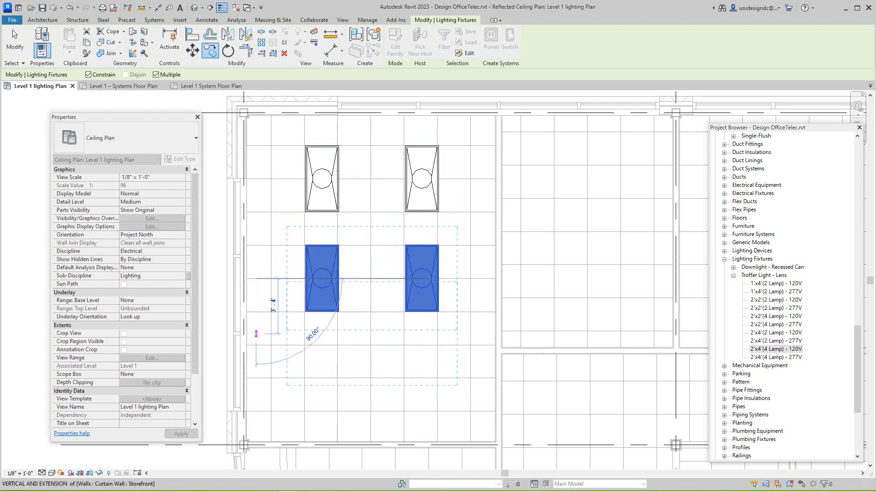
pyautogui.press('Escape')
pyautogui.scroll(-1, 417, 358)
pyautogui.moveTo(417, 358); pyautogui.dragTo(401, 291, button='middle')
pyautogui.press('Escape')
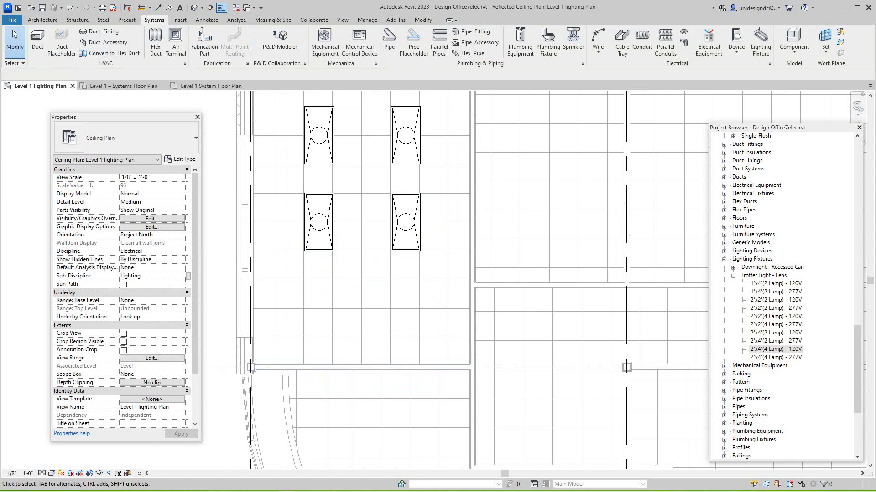
# Move the lower-left troffer two ceiling tiles down toward grid C.
pyautogui.click(318, 222)
pyautogui.moveTo(319, 223); pyautogui.dragTo(319, 282)
pyautogui.press('Escape')
# Adjust the lower-left troffer's position so that its edges line up with the ceiling grid lines.
pyautogui.scroll(2, 322, 274)
pyautogui.scroll(1, 315, 270)
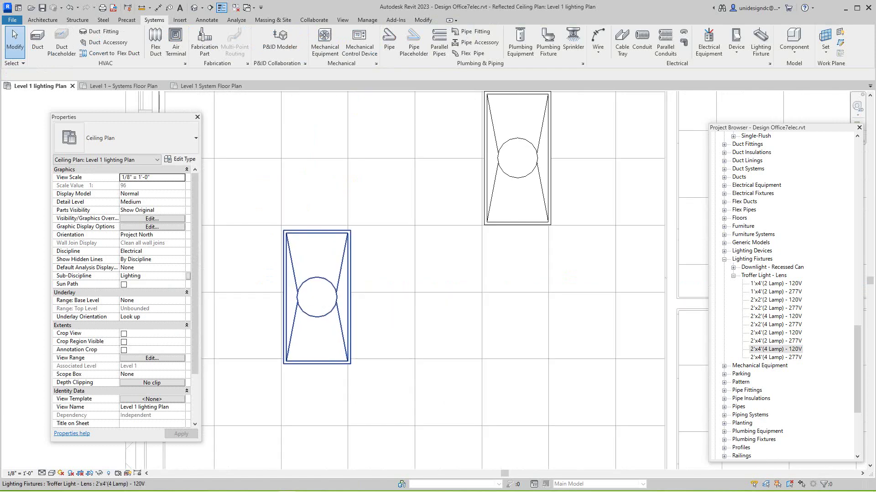
pyautogui.click(315, 272)
pyautogui.moveTo(315, 273); pyautogui.dragTo(310, 292)
pyautogui.press('Escape')
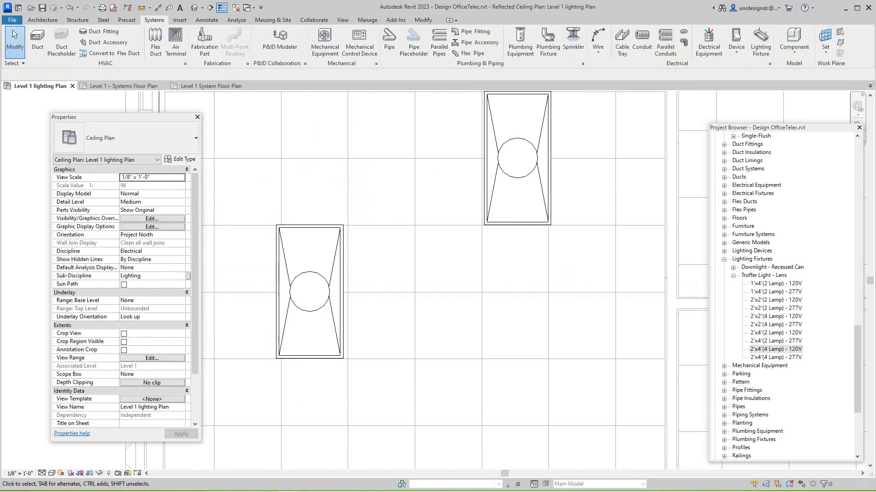
pyautogui.scroll(1, 288, 275)
pyautogui.click(287, 275)
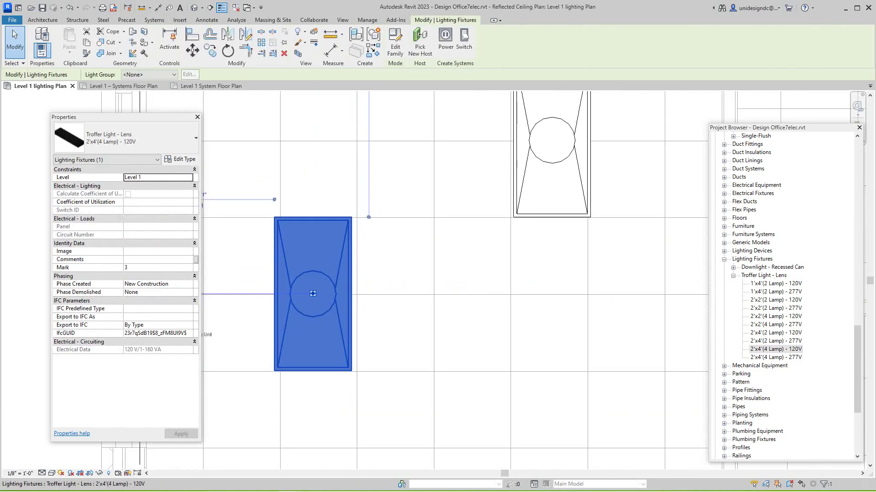
pyautogui.moveTo(313, 294); pyautogui.dragTo(318, 293)
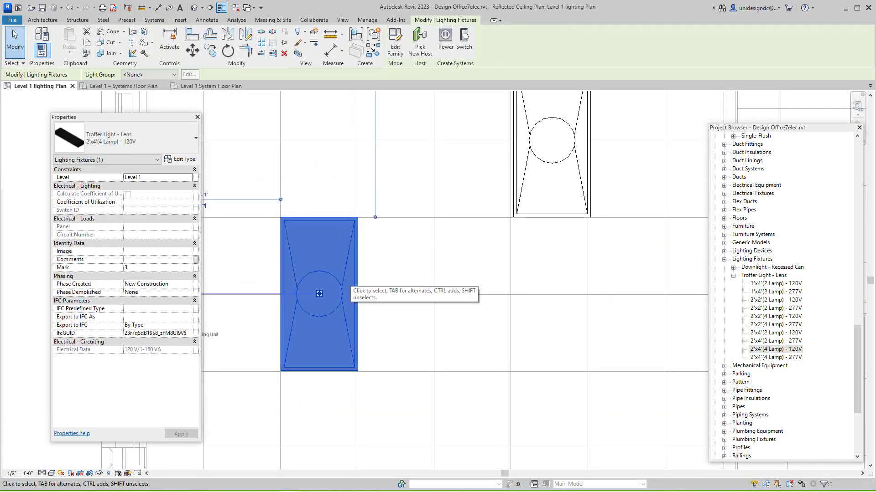
pyautogui.press('Escape')
pyautogui.scroll(-2, 318, 294)
pyautogui.scroll(-2, 440, 273)
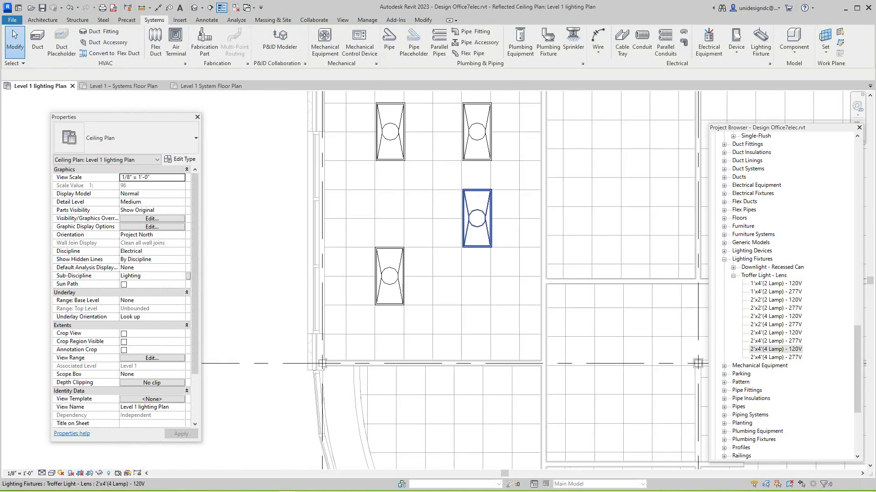
# Move the lower-right troffer two ceiling tiles down, level with the lower-left one.
pyautogui.moveTo(477, 218); pyautogui.dragTo(477, 276)
pyautogui.press('Escape')
pyautogui.scroll(-3, 470, 291)
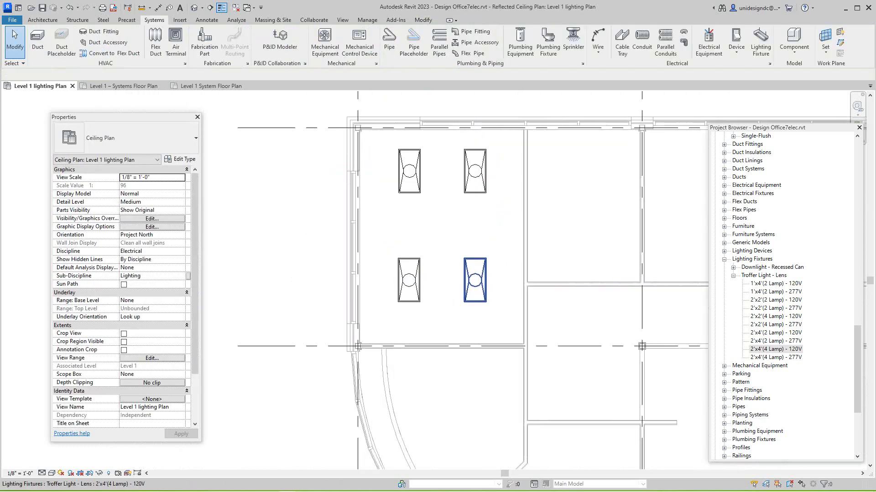
# Copy the upper-right troffer of the corner room horizontally into the adjoining room on its right.
pyautogui.moveTo(469, 291); pyautogui.dragTo(456, 240, button='middle')
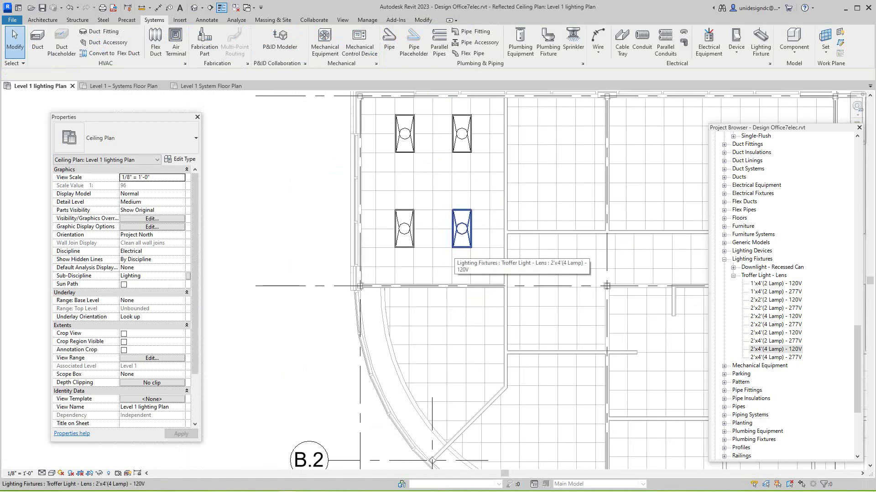
pyautogui.scroll(2, 455, 225)
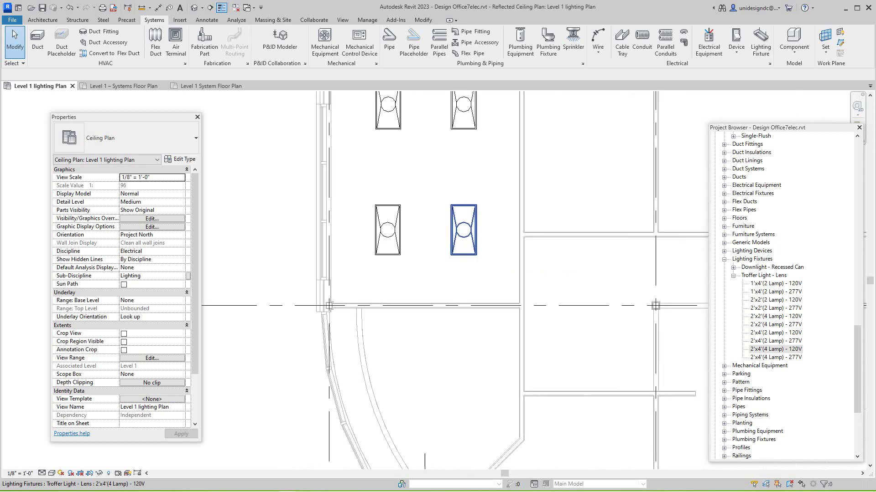
pyautogui.scroll(-3, 455, 225)
pyautogui.moveTo(455, 225); pyautogui.dragTo(406, 262, button='middle')
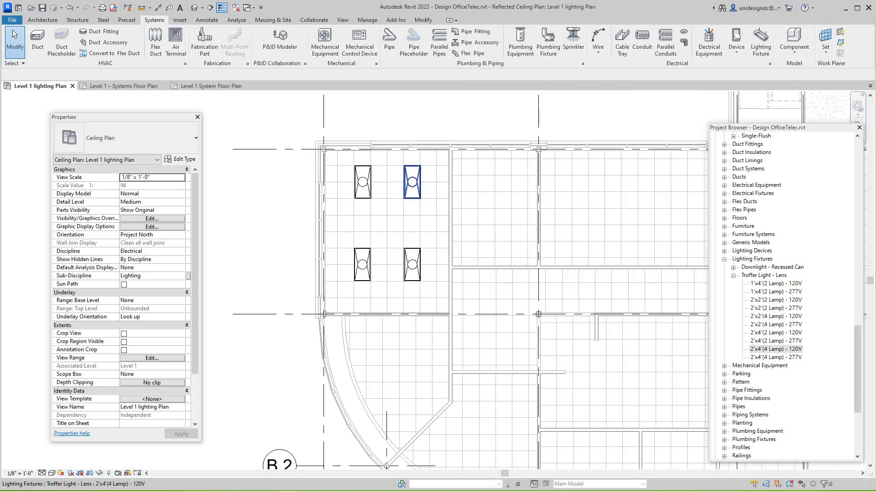
pyautogui.click(412, 184)
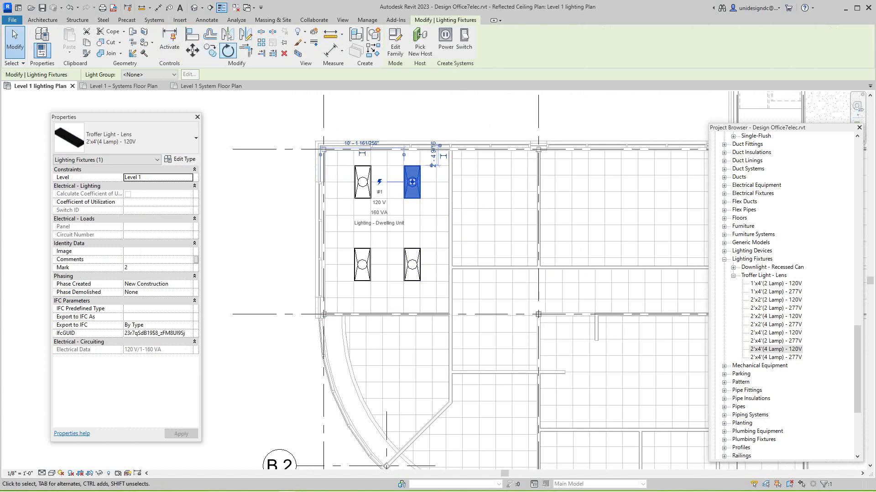
pyautogui.click(210, 50)
pyautogui.click(415, 183)
pyautogui.scroll(2, 486, 182)
pyautogui.click(486, 182)
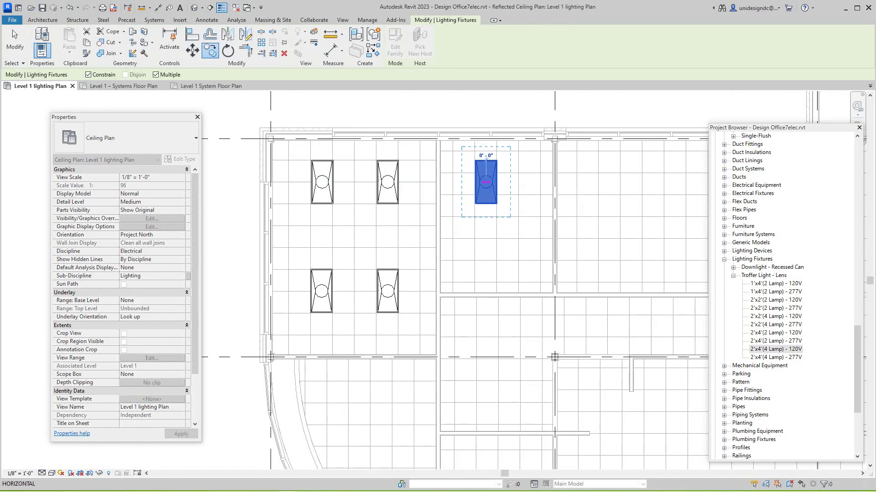
pyautogui.press('Escape')
pyautogui.press('Escape')
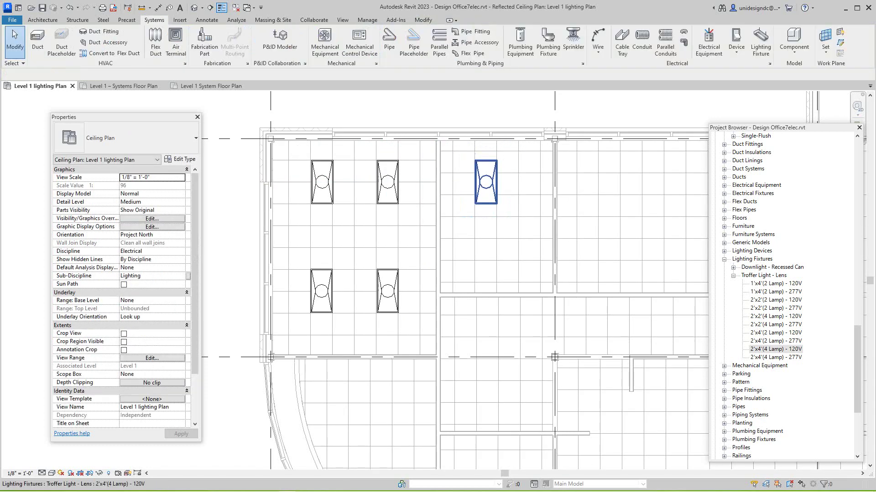
# Rotate the copied troffer so its long side runs horizontally and shift it into line with the ceiling tiles near the room's middle.
pyautogui.click(485, 187)
pyautogui.press('space')
pyautogui.scroll(2, 486, 182)
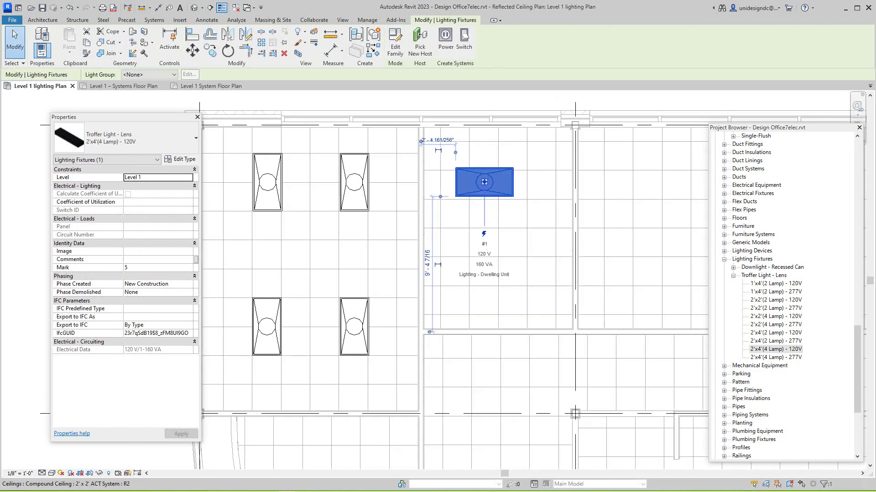
pyautogui.moveTo(485, 182); pyautogui.dragTo(498, 185)
pyautogui.scroll(-3, 492, 183)
pyautogui.scroll(2, 502, 249)
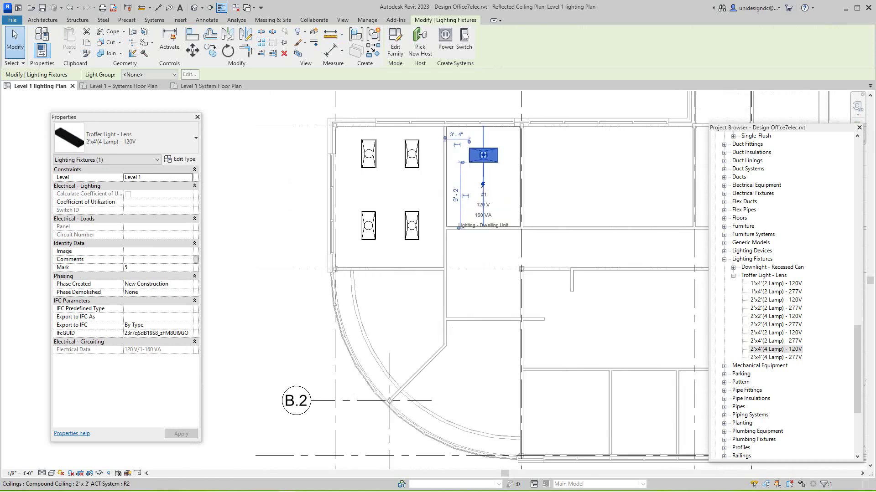
pyautogui.moveTo(485, 146); pyautogui.dragTo(489, 147)
pyautogui.press('Escape')
# Copy the rotated troffer straight down three times, about 5', another 7' and another 6' apart, reaching the room below.
pyautogui.click(488, 147)
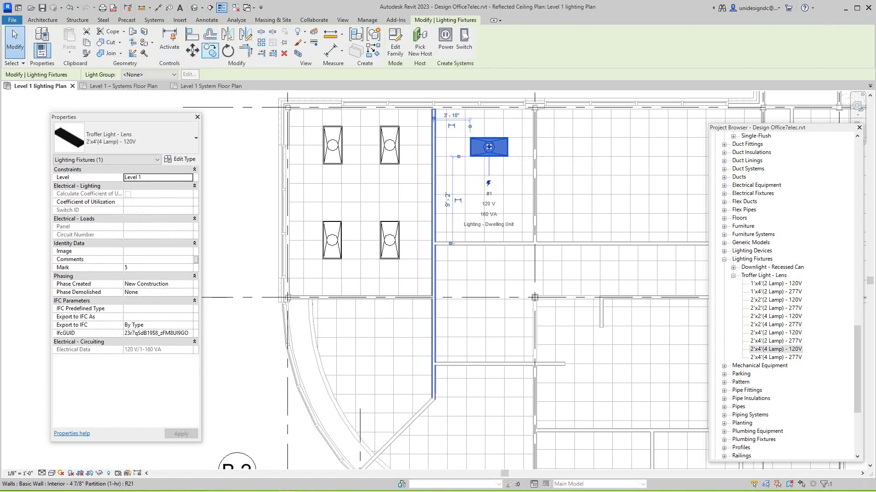
pyautogui.press('c')
pyautogui.press('o')
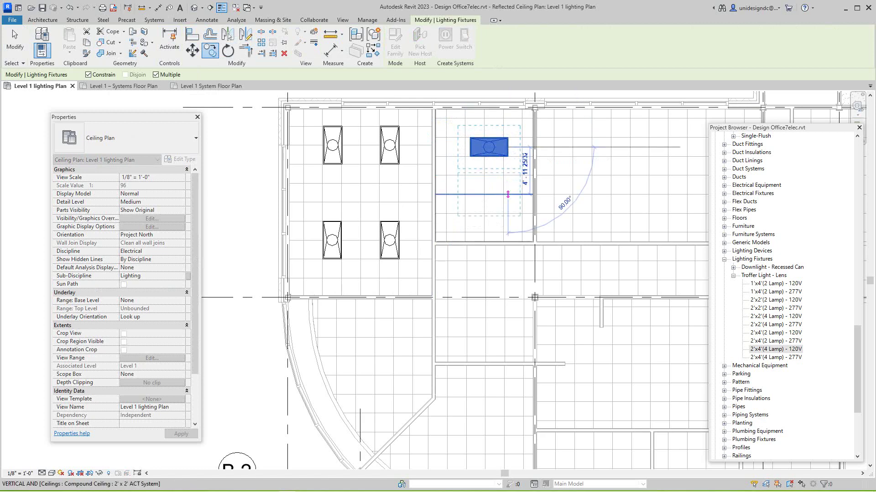
pyautogui.click(507, 194)
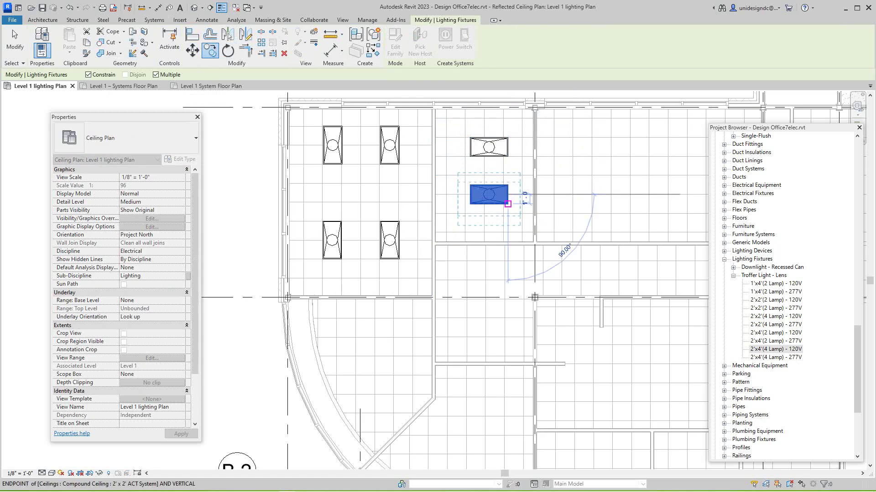
pyautogui.moveTo(507, 204); pyautogui.dragTo(497, 156, button='middle')
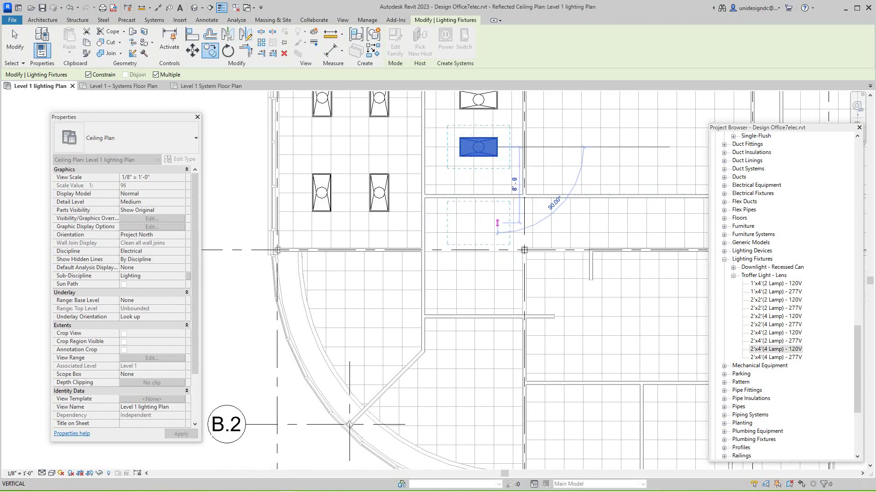
pyautogui.scroll(1, 497, 223)
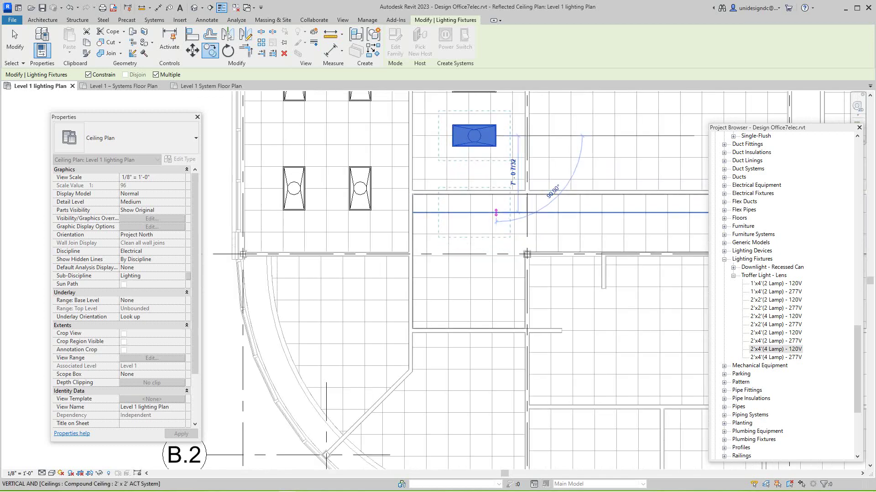
pyautogui.click(496, 214)
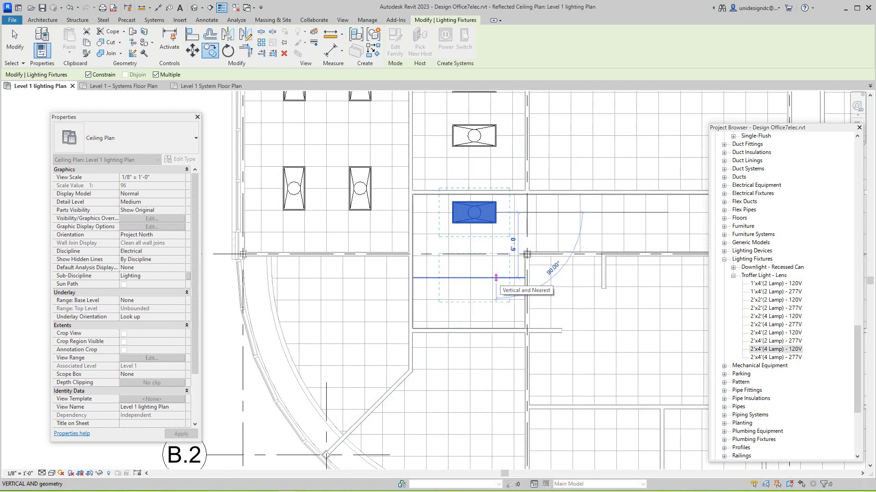
pyautogui.click(496, 277)
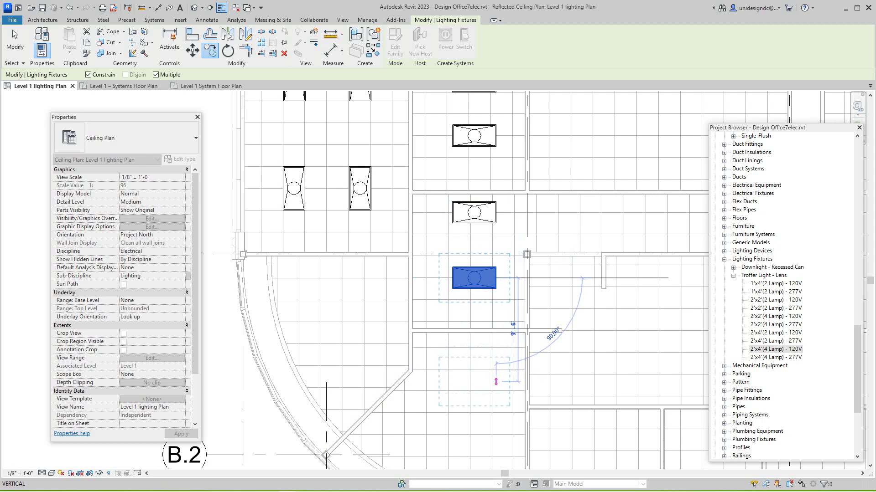
# Try to copy the lowest horizontal troffer further down into the room bounded by the curved wall, and leave the command.
pyautogui.click(496, 369)
pyautogui.scroll(-1, 496, 369)
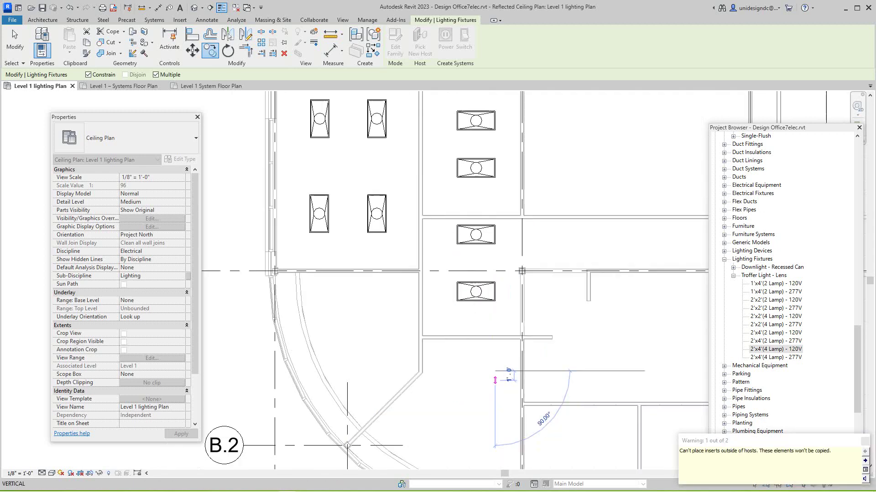
pyautogui.moveTo(494, 380); pyautogui.dragTo(490, 360, button='middle')
pyautogui.press('Escape')
pyautogui.click(472, 269)
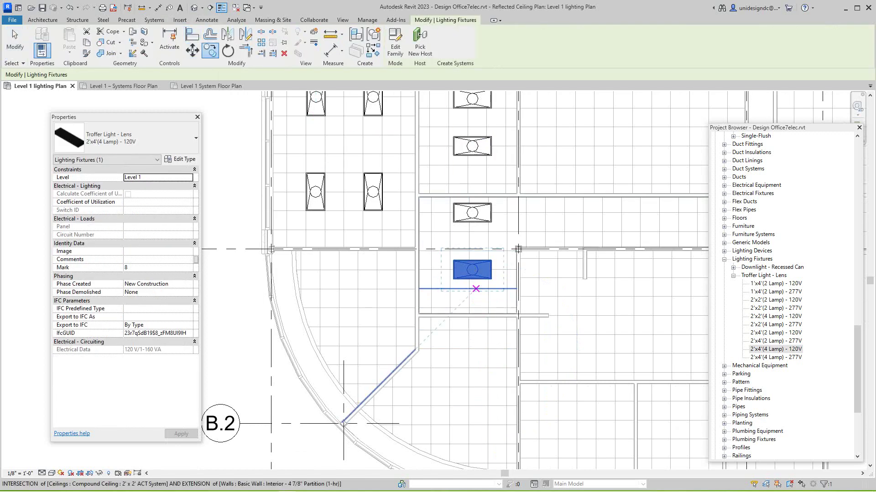
pyautogui.press('Escape')
pyautogui.press('Escape')
# Move the lowest horizontal troffer 1' down and 4" left so that it lines up with the ceiling grid.
pyautogui.click(475, 277)
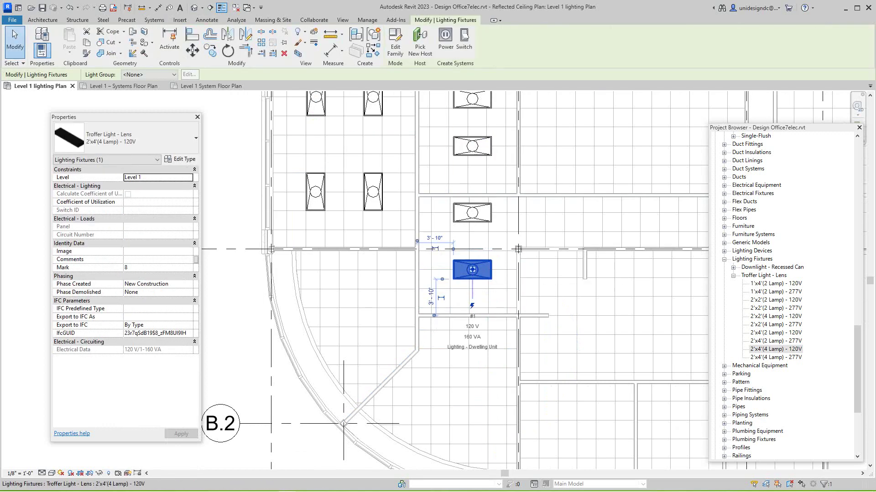
pyautogui.press('Down')
pyautogui.press('Down')
pyautogui.press('Down')
pyautogui.press('Down')
pyautogui.press('Down')
pyautogui.press('Down')
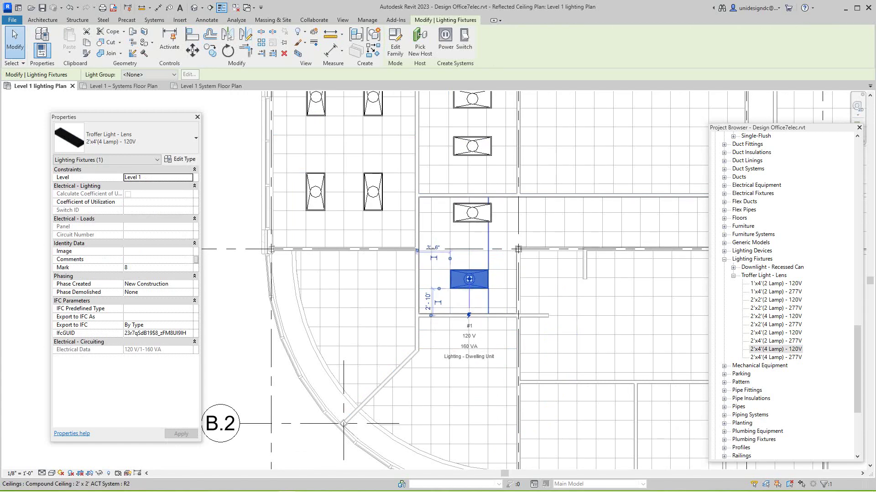
pyautogui.press('Escape')
# Try to copy the lowest horizontal troffer into the curved-wall room below the corner room, with the Constrain option off.
pyautogui.scroll(-2, 488, 316)
pyautogui.moveTo(488, 317); pyautogui.dragTo(485, 269, button='middle')
pyautogui.scroll(-1, 486, 269)
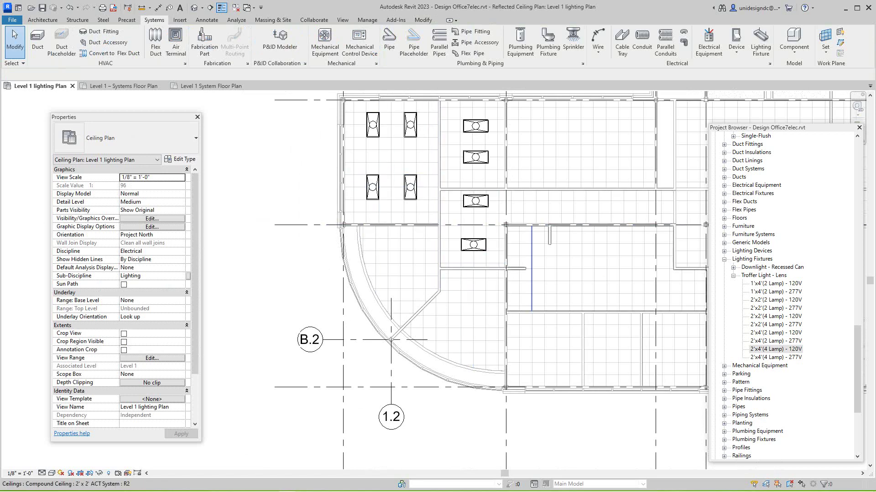
pyautogui.click(473, 245)
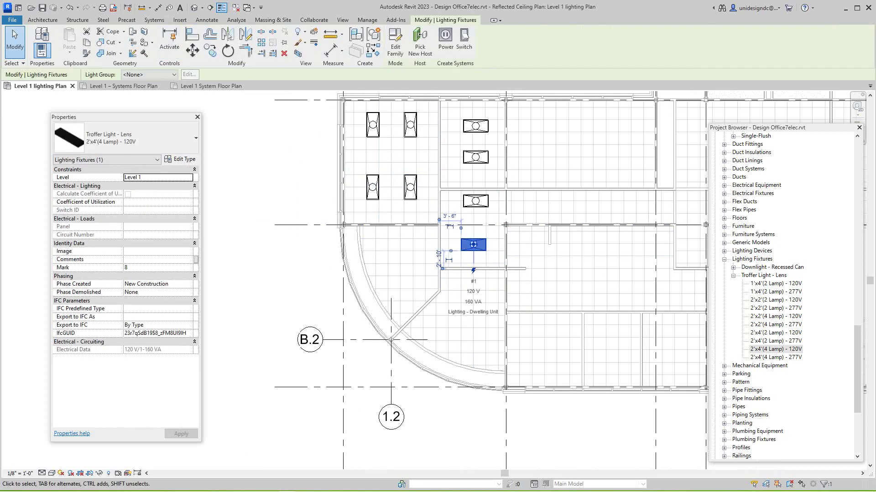
pyautogui.click(210, 51)
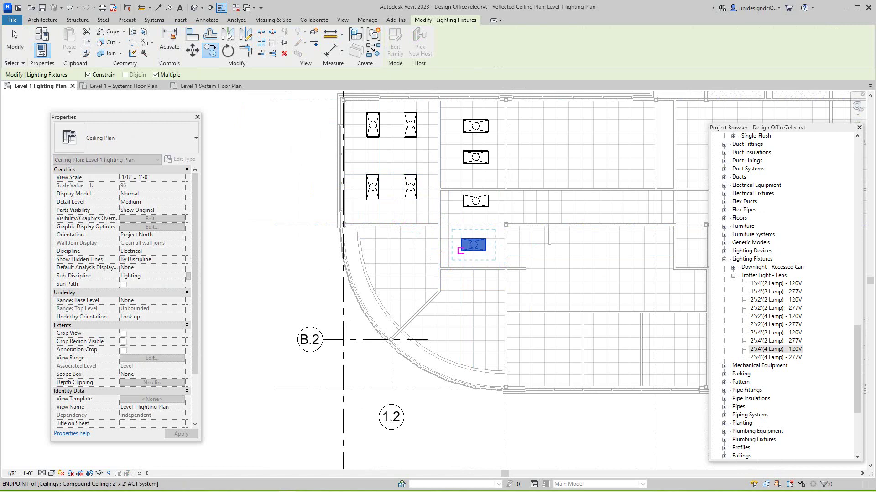
pyautogui.click(461, 251)
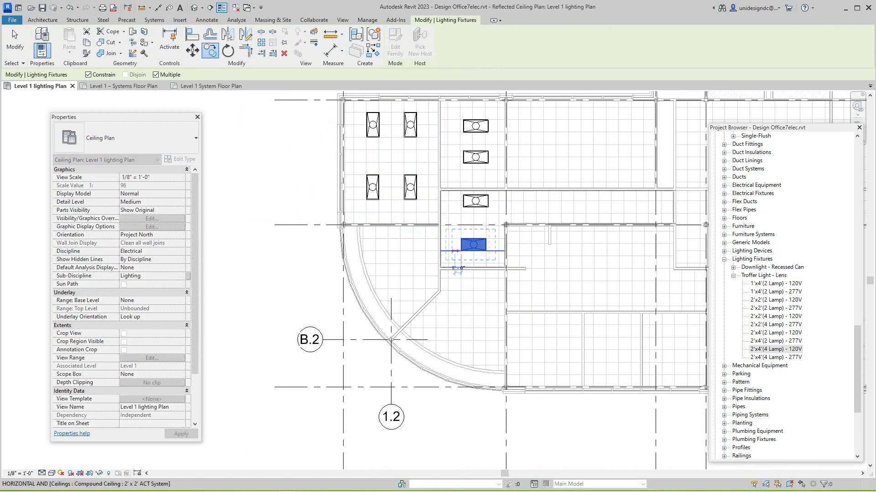
pyautogui.click(88, 74)
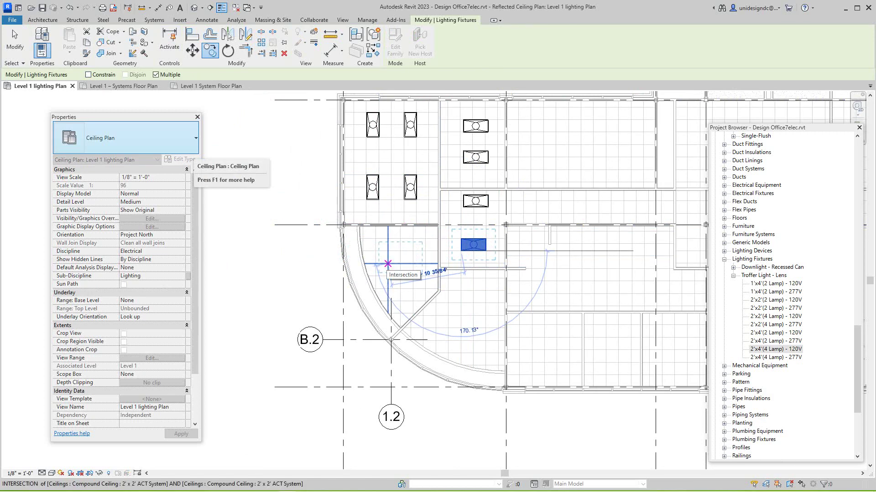
pyautogui.click(387, 264)
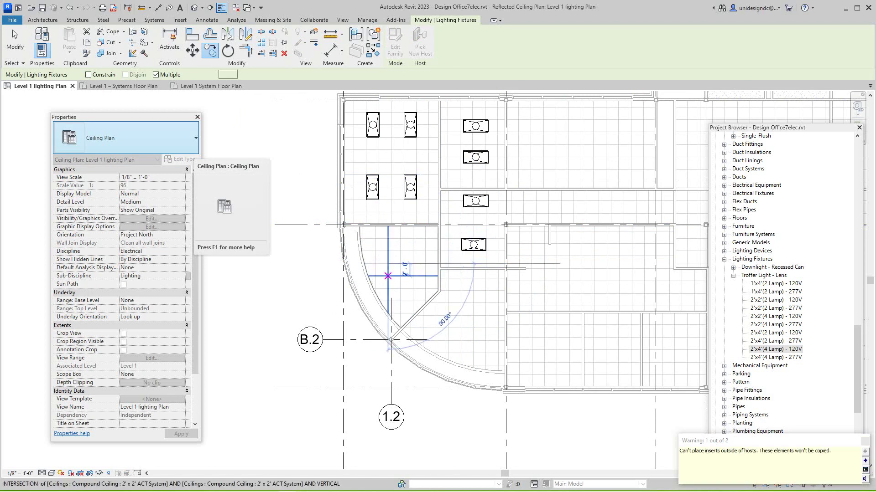
pyautogui.press('Escape')
pyautogui.press('Escape')
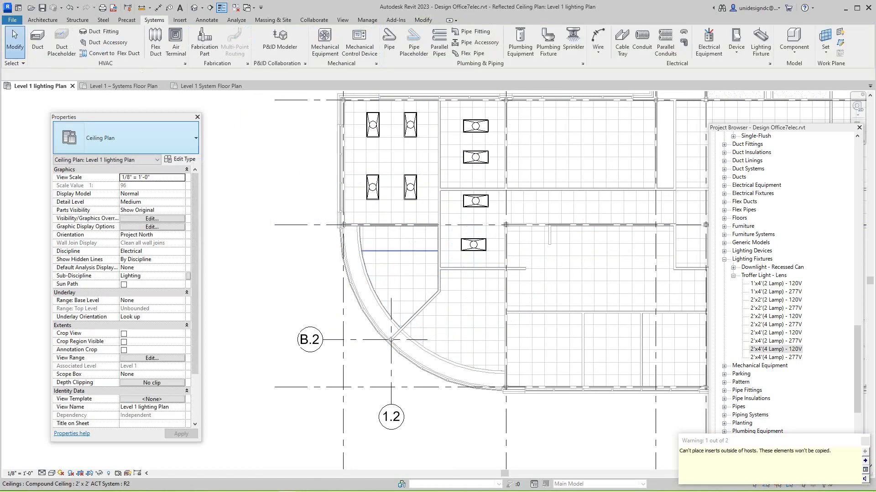
# Examine the properties of the curved-wall room's ceiling and the corner room's ceiling to compare their height offsets.
pyautogui.scroll(-1, 407, 249)
pyautogui.scroll(1, 416, 289)
pyautogui.scroll(2, 416, 292)
pyautogui.scroll(-4, 363, 205)
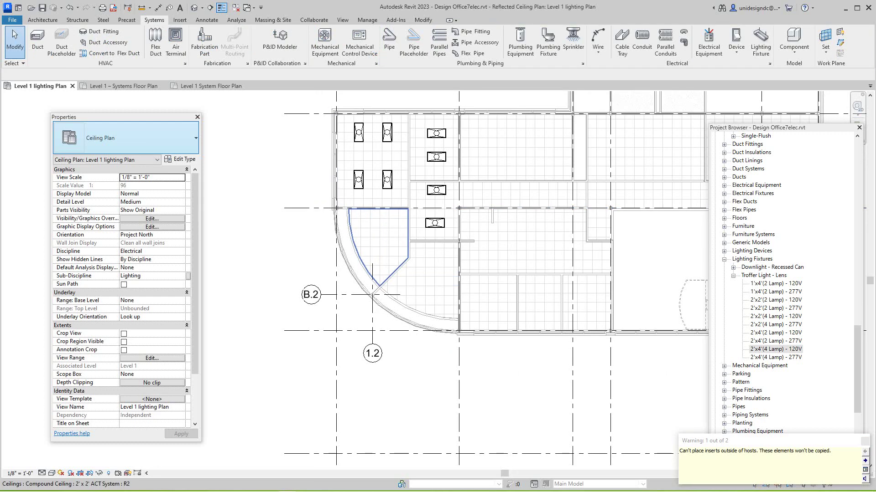
pyautogui.click(354, 210)
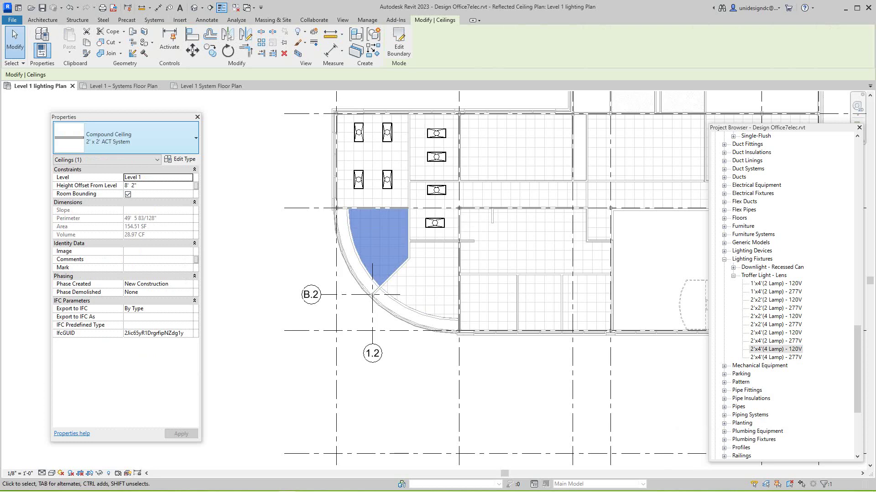
pyautogui.press('Escape')
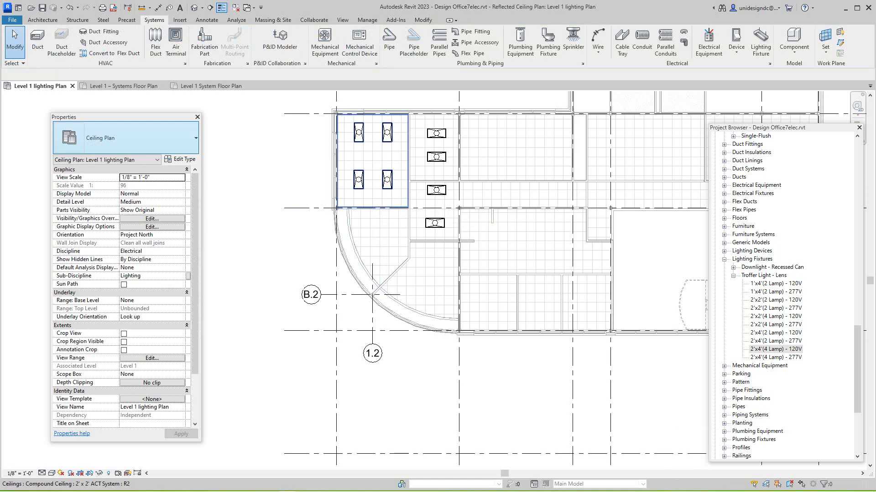
pyautogui.click(379, 208)
pyautogui.press('Escape')
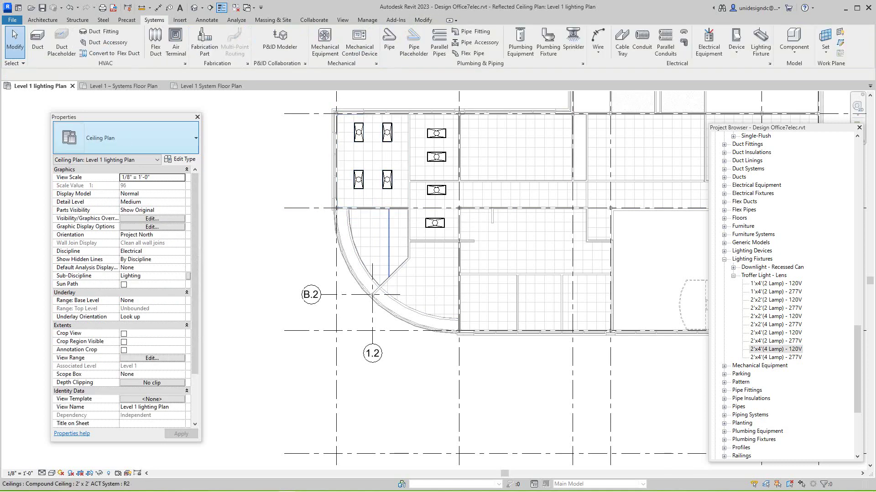
# Set the height offset from level of the curved-wall room's ceiling below the corner room to 8'.
pyautogui.press('Tab')
pyautogui.press('Tab')
pyautogui.press('Tab')
pyautogui.press('Tab')
pyautogui.click(378, 209)
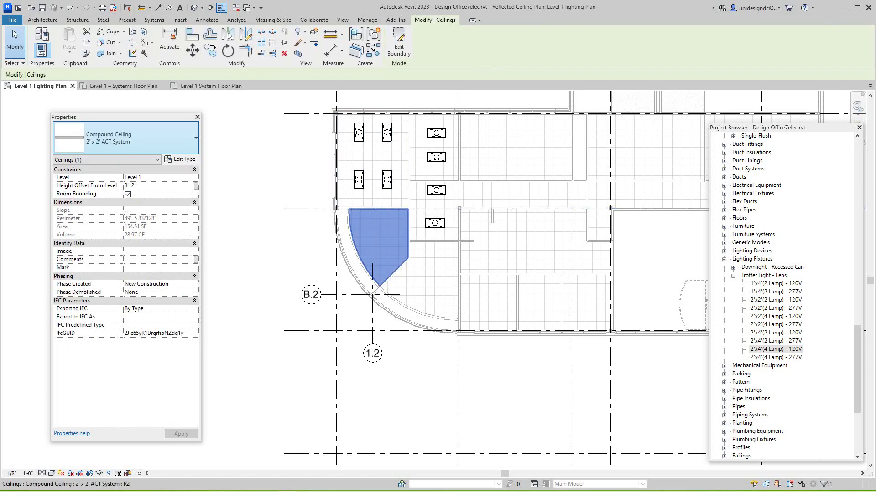
pyautogui.press('Tab')
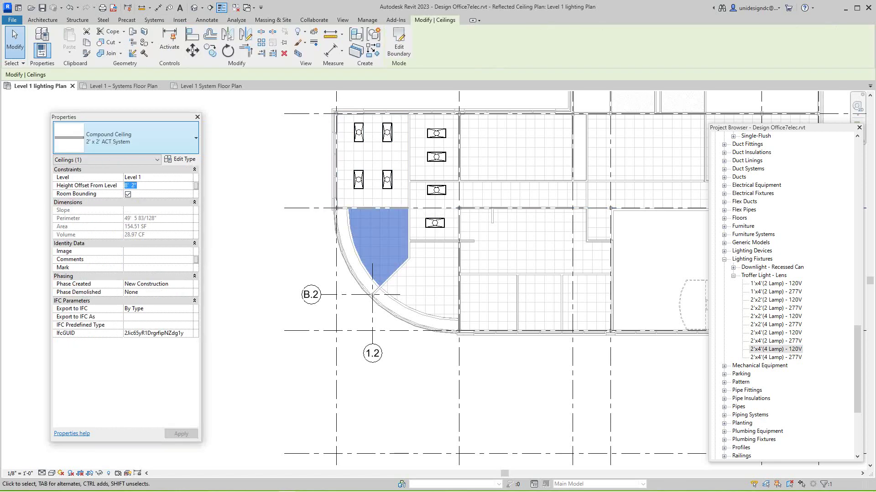
pyautogui.write('8')
pyautogui.press('Return')
pyautogui.press('Escape')
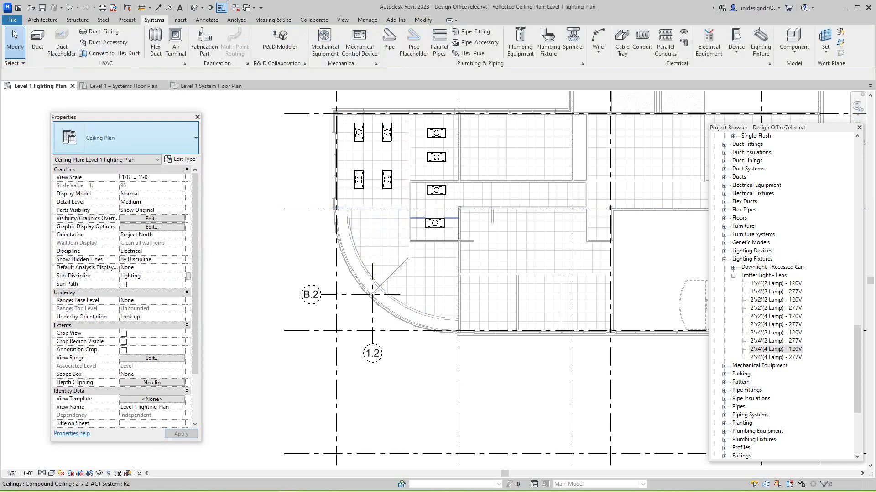
# Place two horizontal 2'x4'(4 Lamp) - 120V troffers, one above the other, on the ceiling grid of the curved-wall room below the corner room.
pyautogui.scroll(2, 413, 210)
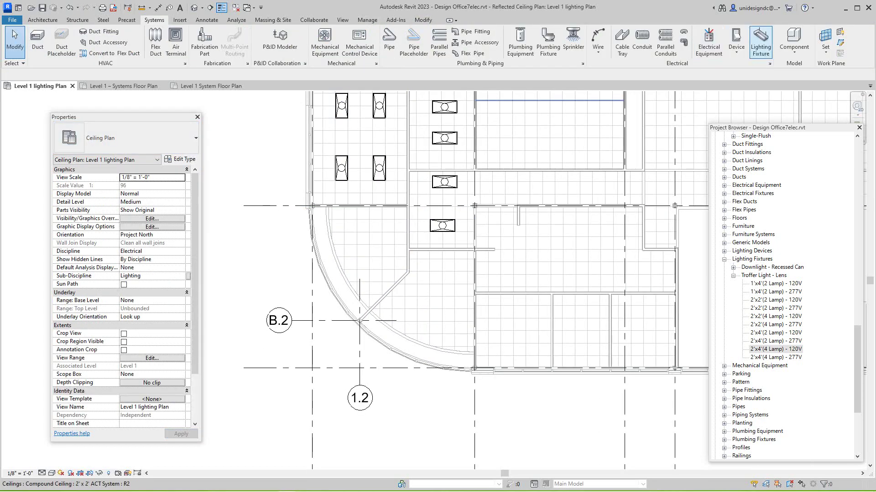
pyautogui.click(761, 41)
pyautogui.scroll(2, 358, 237)
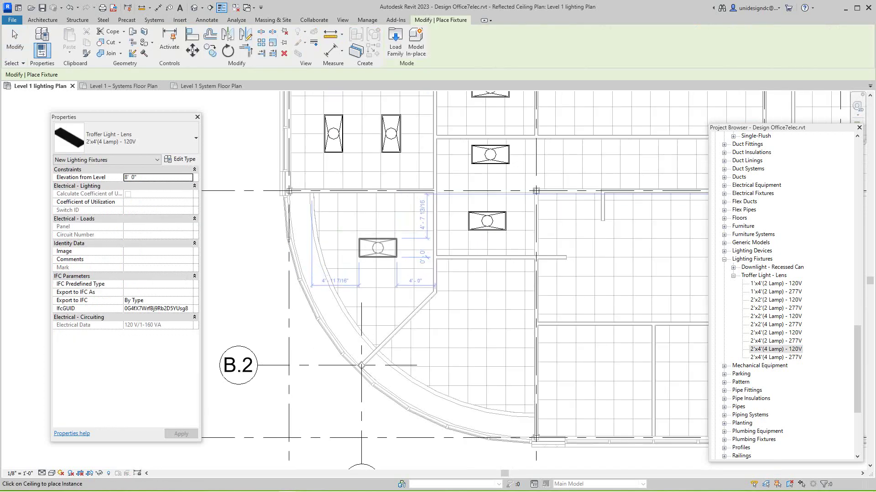
pyautogui.scroll(2, 378, 247)
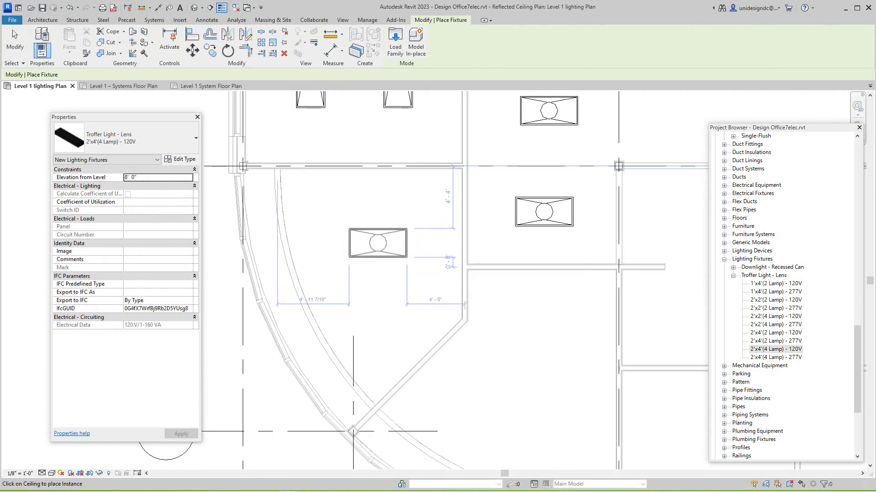
pyautogui.click(374, 241)
pyautogui.scroll(-3, 375, 240)
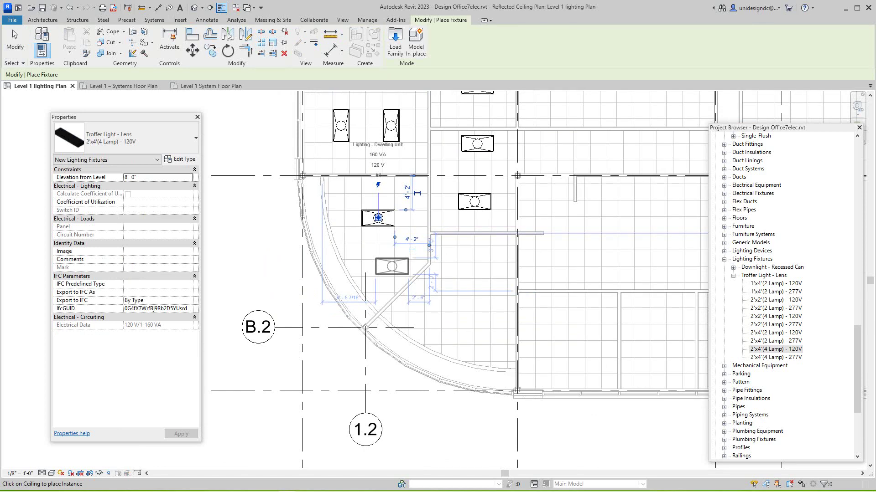
pyautogui.scroll(2, 392, 267)
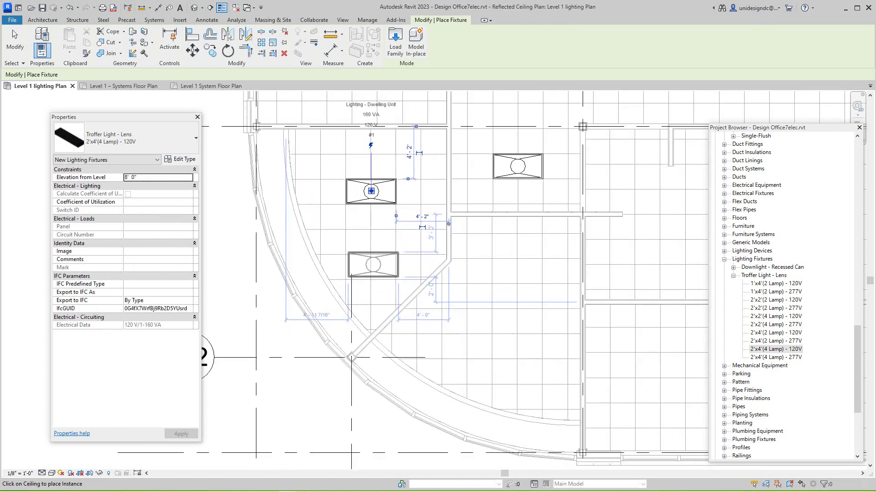
pyautogui.scroll(2, 373, 265)
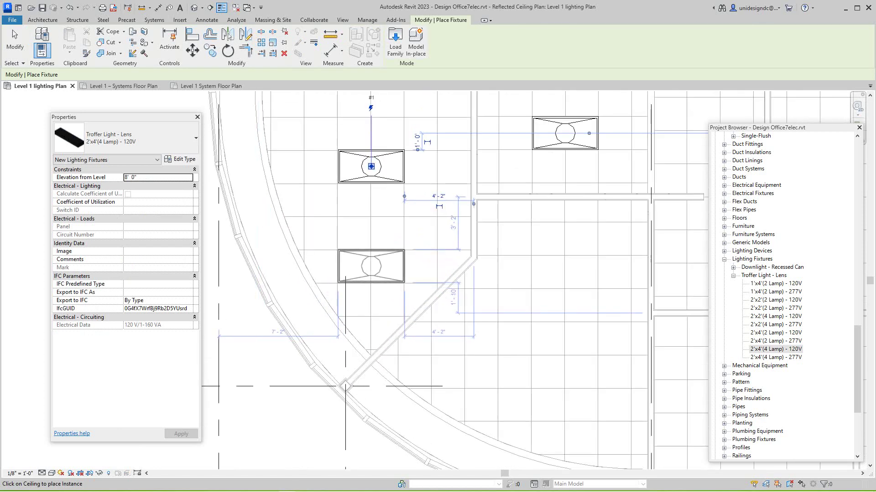
pyautogui.click(372, 267)
pyautogui.scroll(-3, 382, 279)
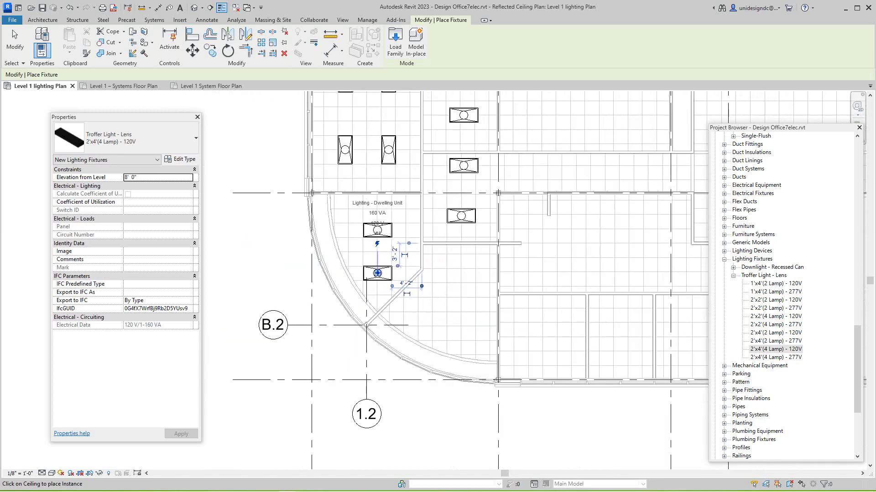
# Place two more horizontal 2'x4' troffers, one above the other, in the adjoining curved-wall room beyond the diagonal wall.
pyautogui.moveTo(438, 291); pyautogui.dragTo(411, 248, button='middle')
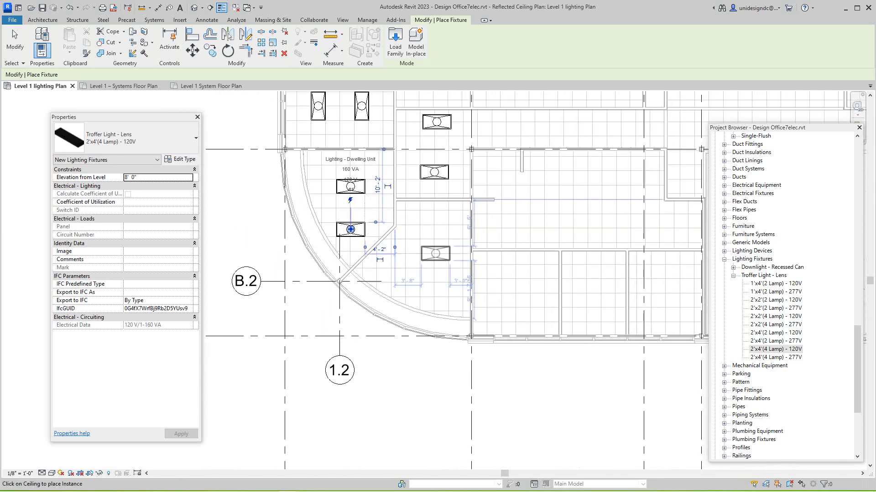
pyautogui.scroll(2, 434, 234)
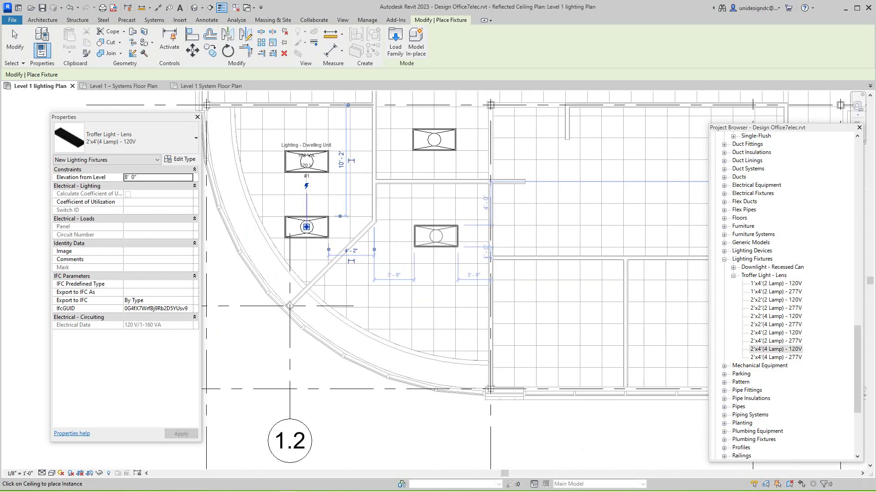
pyautogui.click(307, 227)
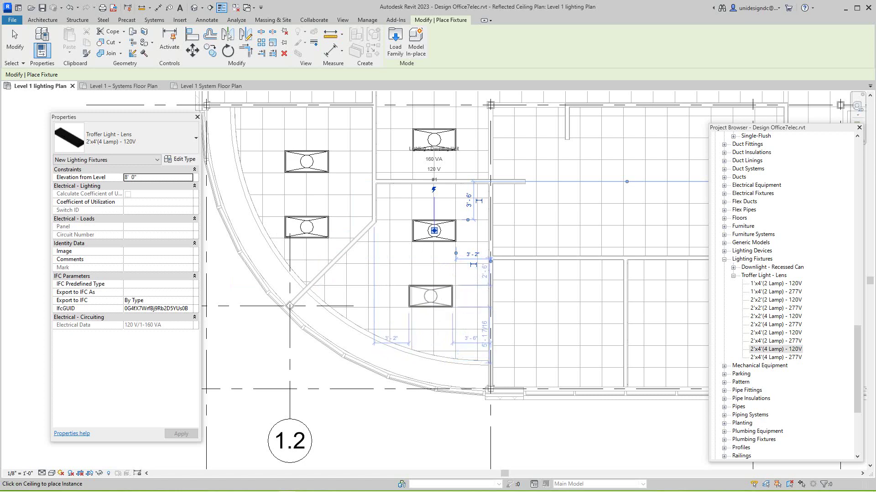
pyautogui.scroll(3, 431, 296)
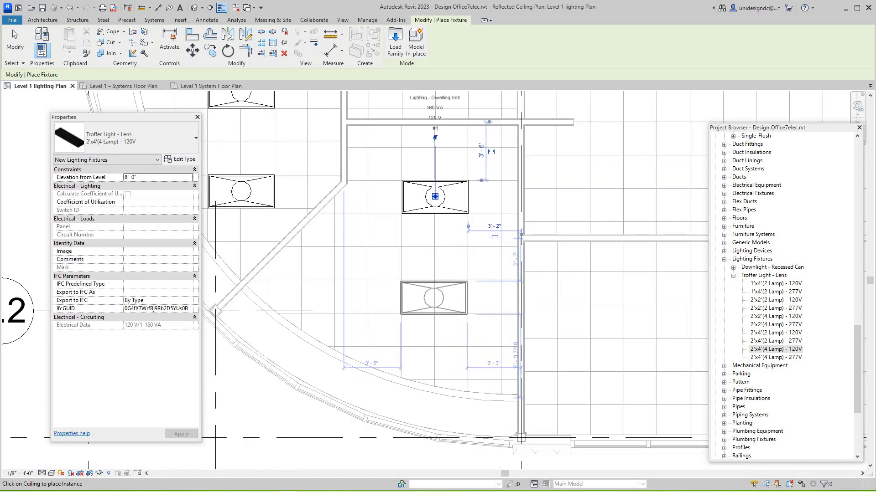
pyautogui.click(433, 297)
pyautogui.scroll(-3, 433, 298)
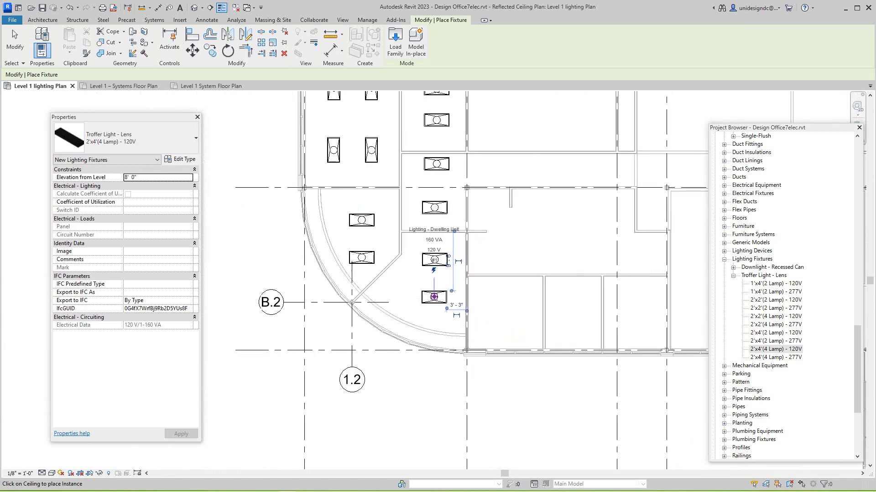
# Place a 2'x4' troffer near the upper-left corner of the wide room along the upper wall and rotate it to vertical.
pyautogui.scroll(-3, 433, 297)
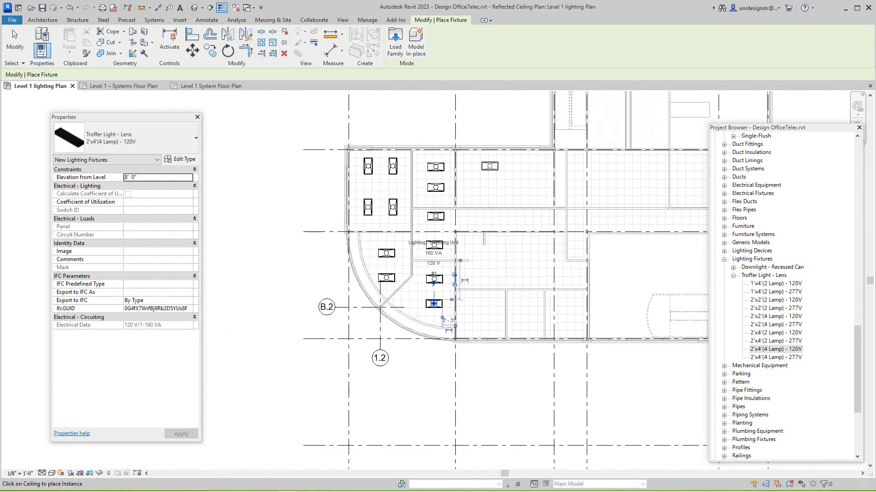
pyautogui.scroll(3, 490, 166)
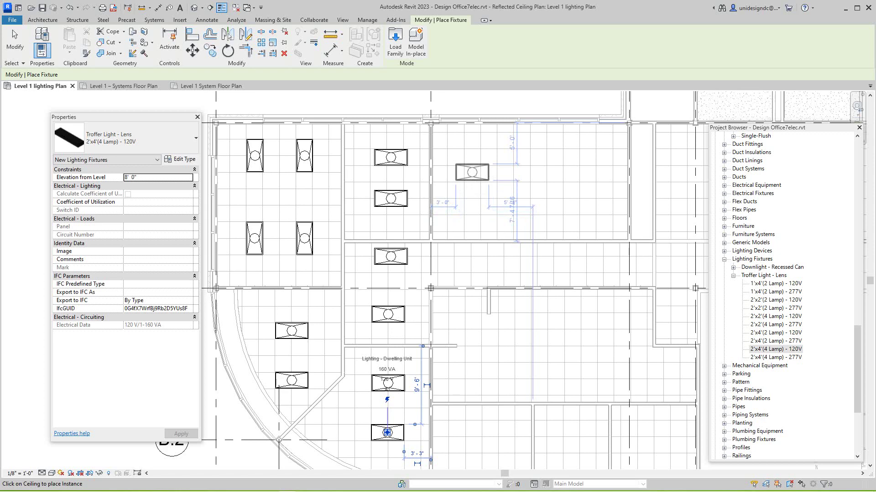
pyautogui.click(472, 172)
pyautogui.press('Escape')
pyautogui.press('Escape')
pyautogui.click(472, 172)
pyautogui.press('space')
# Move the vertical troffer onto the ceiling grid lines, 4' from the wide room's left wall and 3' from its upper wall.
pyautogui.scroll(3, 481, 173)
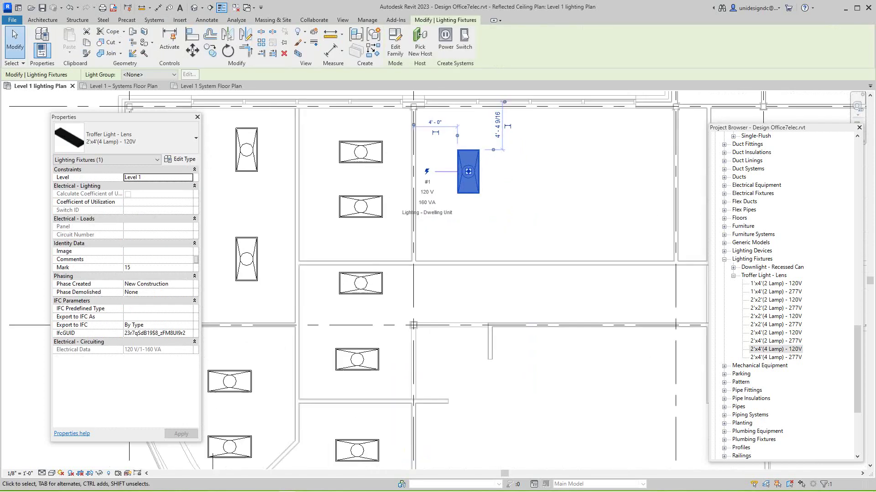
pyautogui.press('Escape')
pyautogui.click(462, 159)
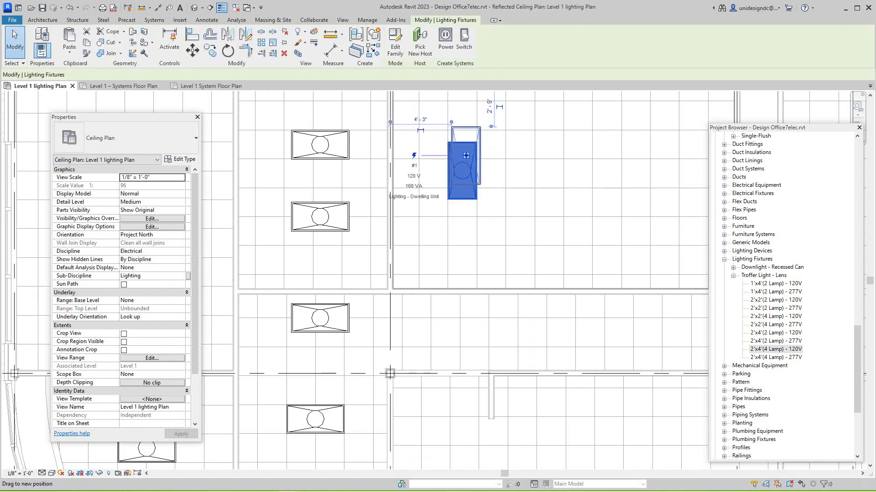
pyautogui.moveTo(462, 170); pyautogui.dragTo(462, 159)
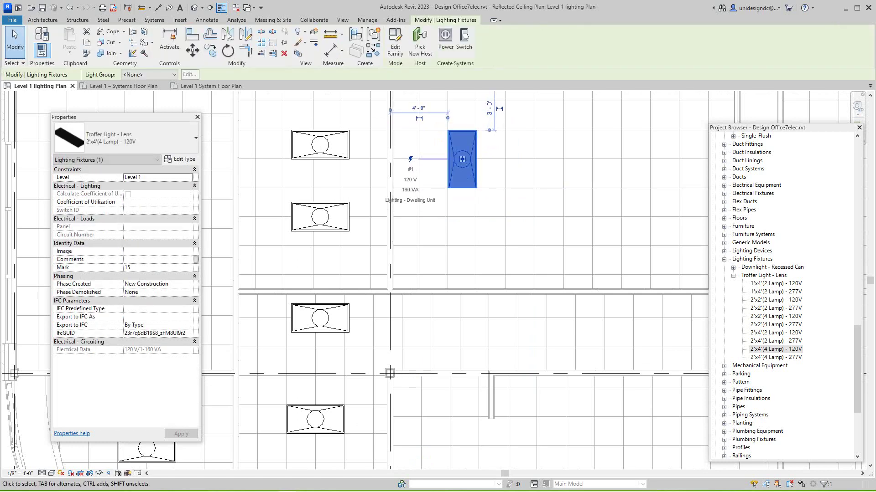
# Copy the vertical troffer three times to the right across the wide room at 6' spacing, with Multiple on and Constrain off.
pyautogui.click(210, 50)
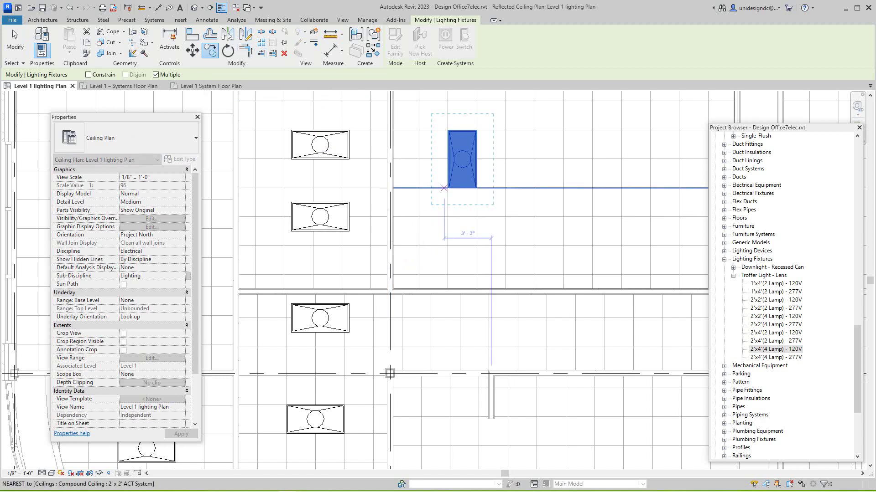
pyautogui.click(445, 189)
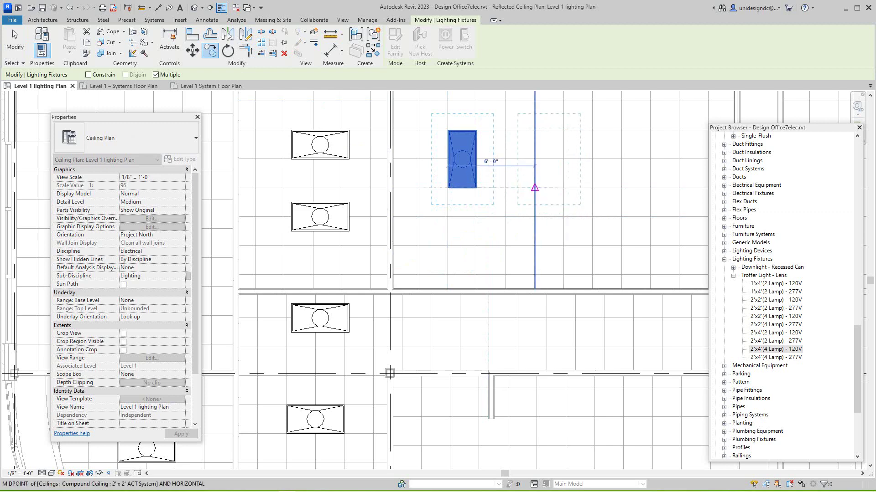
pyautogui.click(534, 188)
pyautogui.moveTo(592, 203); pyautogui.dragTo(493, 217, button='middle')
pyautogui.click(529, 201)
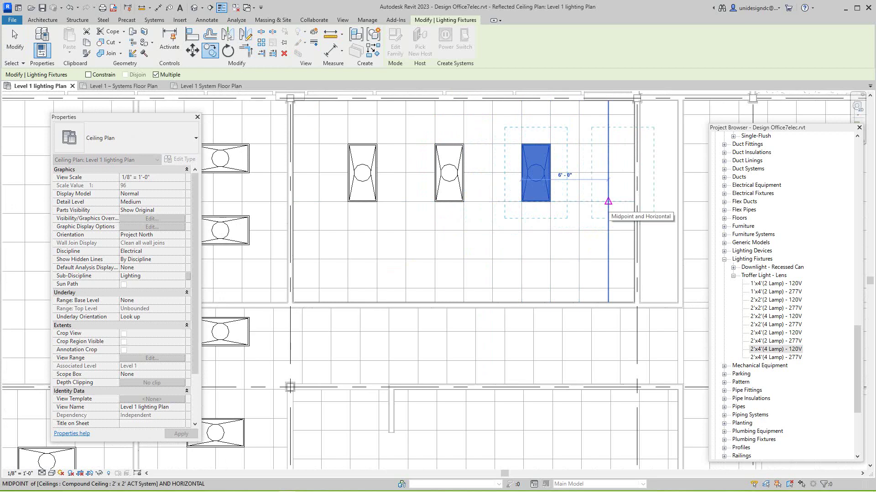
pyautogui.click(613, 201)
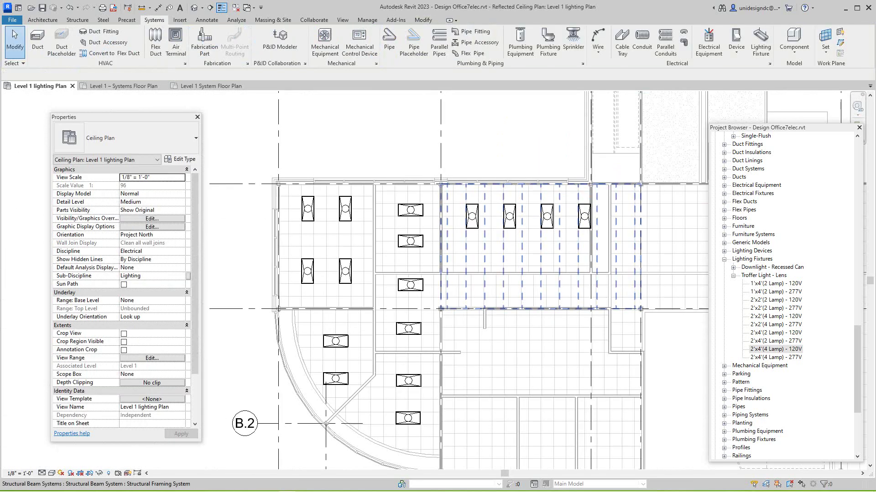
# Delete the rightmost troffer copy that sits against the wide room's right wall.
pyautogui.scroll(5, 596, 242)
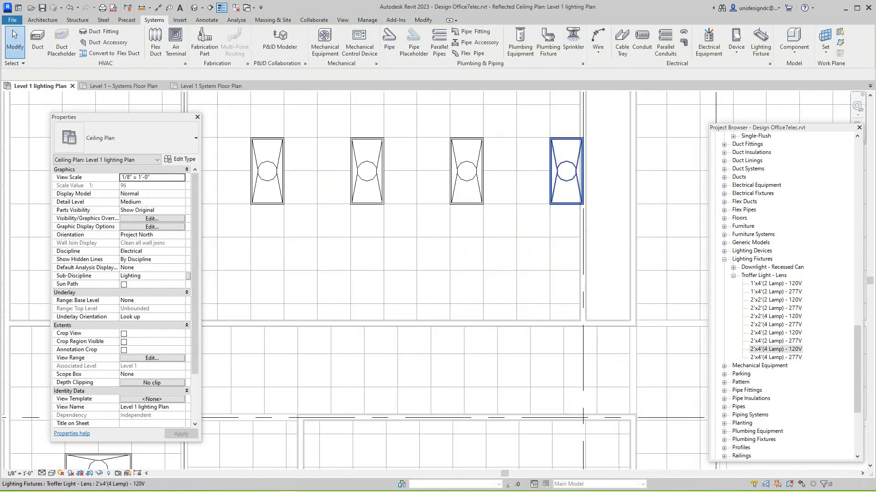
pyautogui.click(565, 192)
pyautogui.press('Delete')
pyautogui.scroll(-4, 559, 206)
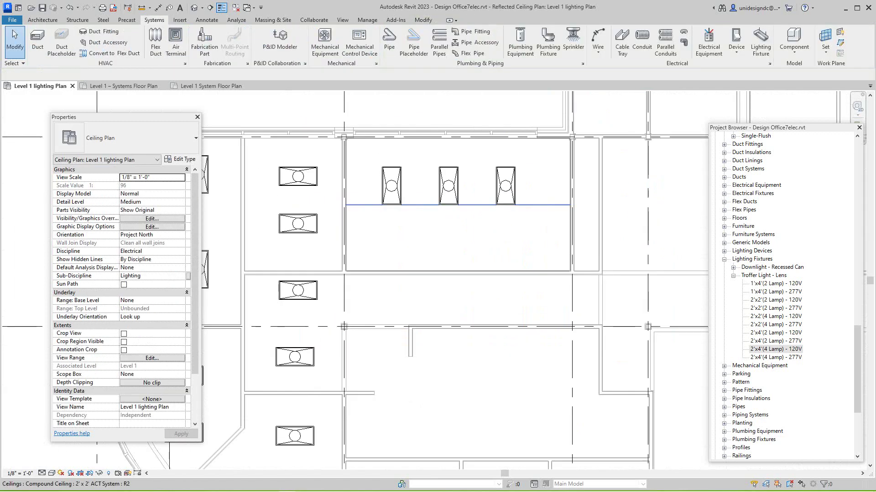
pyautogui.moveTo(396, 215)
pyautogui.mouseDown(button='middle')
pyautogui.moveTo(443, 251)
pyautogui.moveTo(502, 256)
pyautogui.moveTo(545, 230)
pyautogui.mouseUp(button='middle')
pyautogui.scroll(-1, 502, 256)
pyautogui.scroll(2, 502, 256)
pyautogui.scroll(2, 502, 264)
pyautogui.scroll(-1, 504, 232)
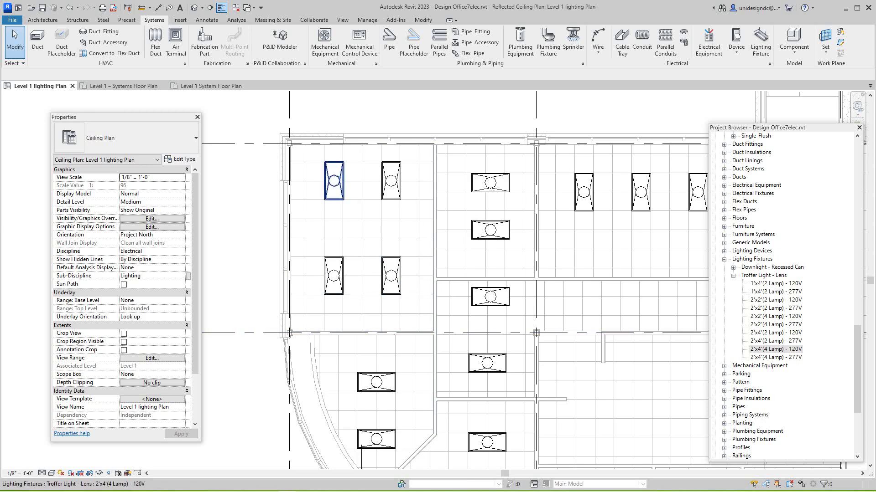
pyautogui.scroll(-2, 319, 214)
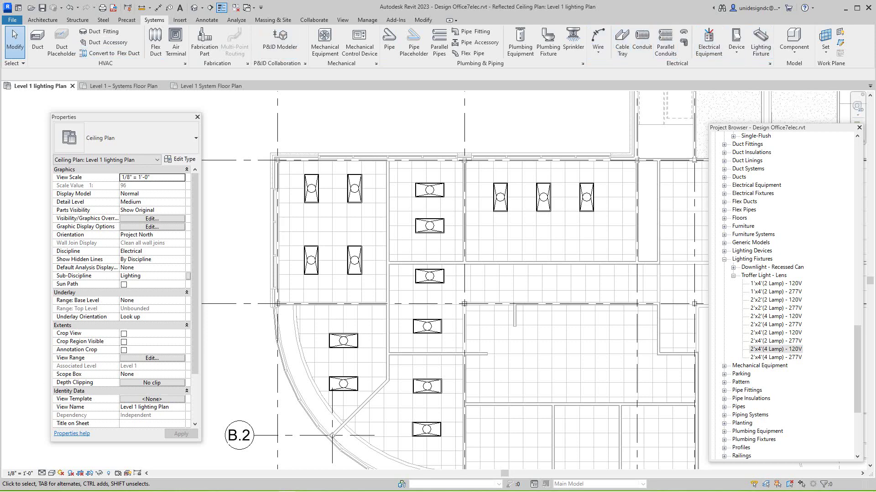
pyautogui.click(736, 46)
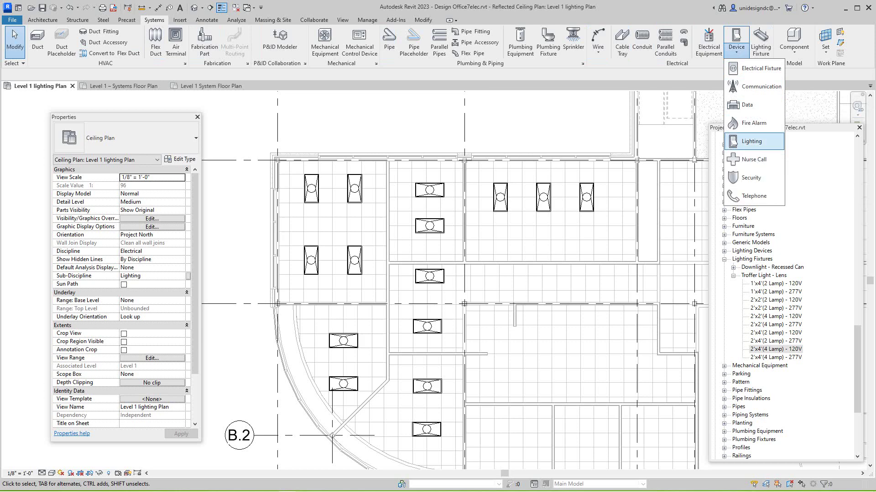
pyautogui.click(752, 142)
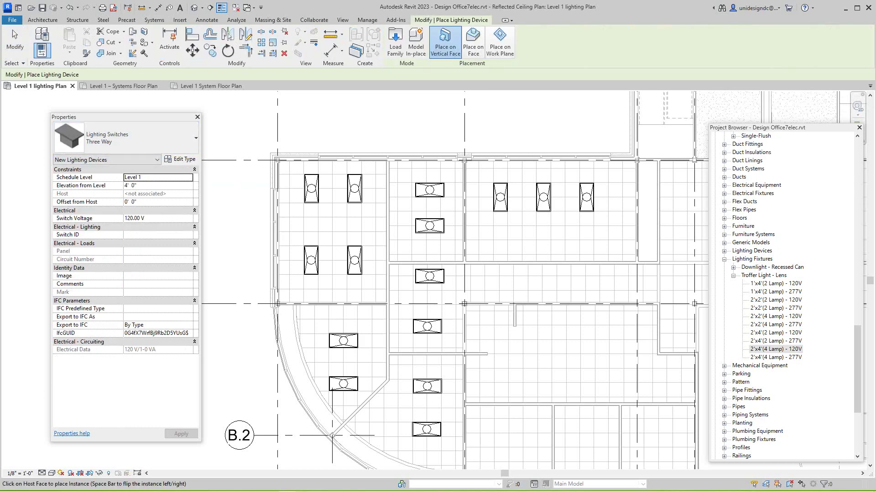
pyautogui.scroll(3, 389, 282)
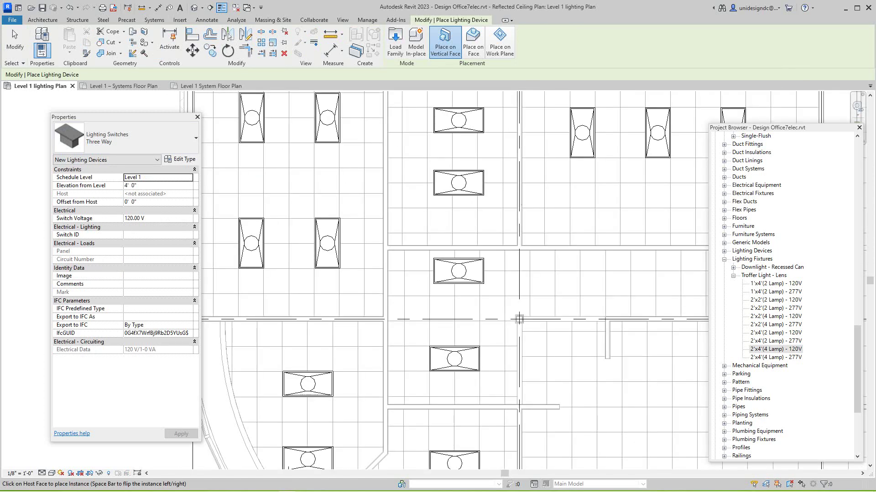
pyautogui.scroll(-2, 385, 276)
pyautogui.scroll(2, 385, 276)
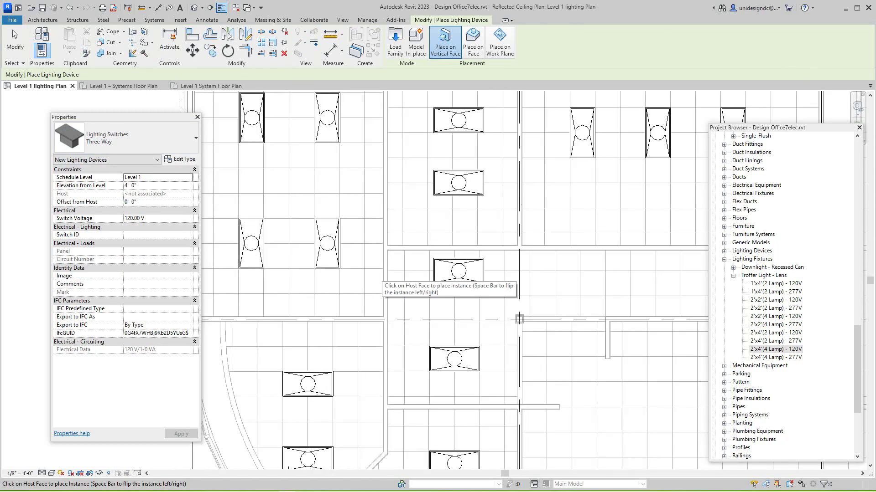
pyautogui.scroll(-4, 519, 319)
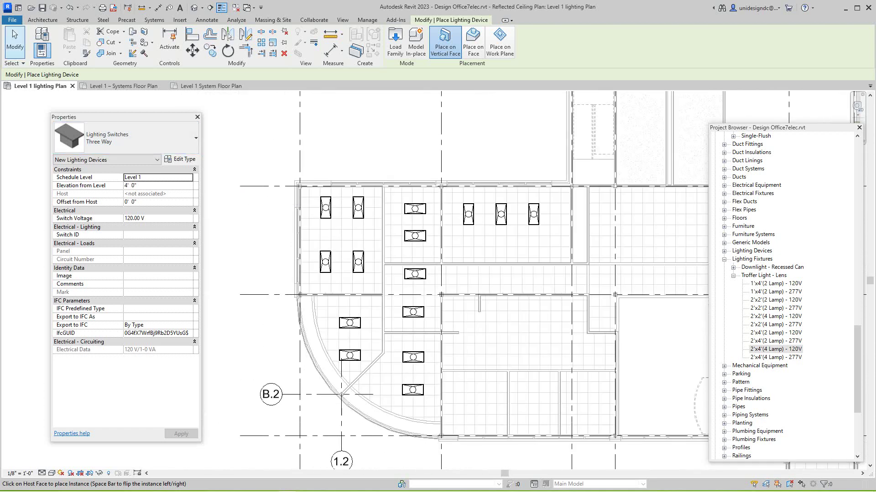
pyautogui.click(15, 41)
# Set the cut plane offset in the lighting plan's view range to 3' 6" and apply it.
pyautogui.scroll(-2, 447, 232)
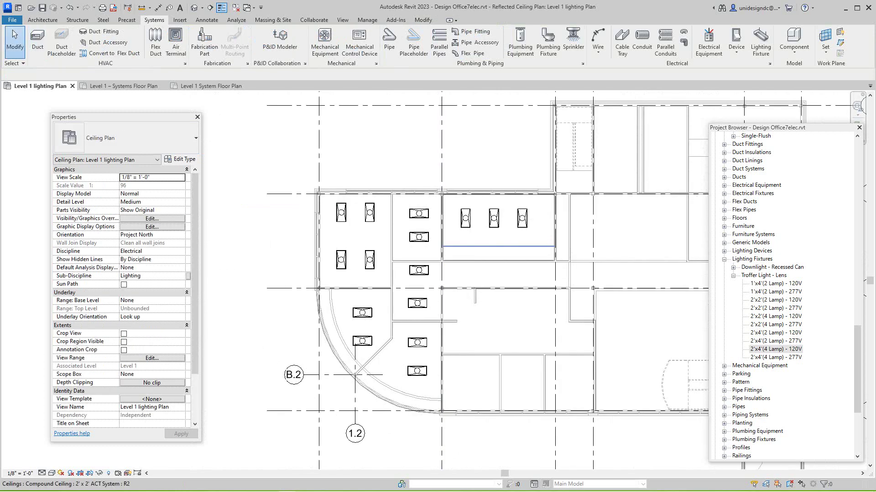
pyautogui.moveTo(447, 232); pyautogui.dragTo(396, 245, button='middle')
pyautogui.scroll(3, 380, 241)
pyautogui.moveTo(370, 210); pyautogui.dragTo(400, 190, button='middle')
pyautogui.scroll(1, 400, 190)
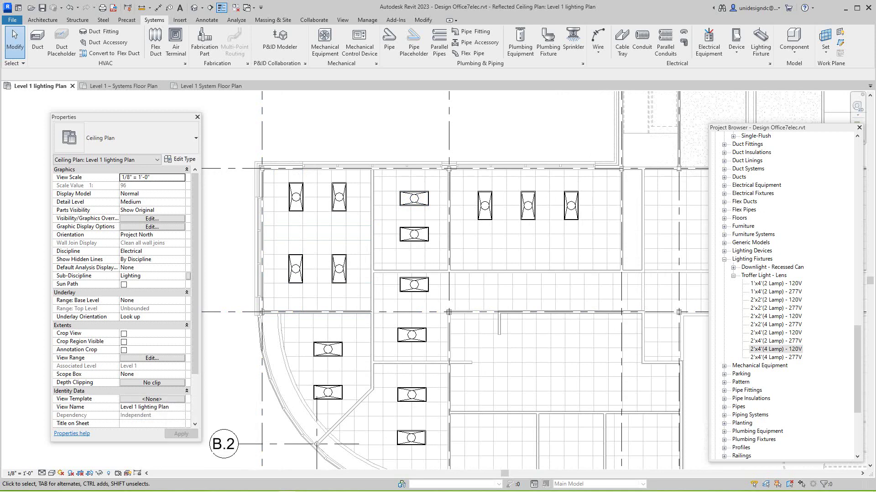
pyautogui.click(151, 358)
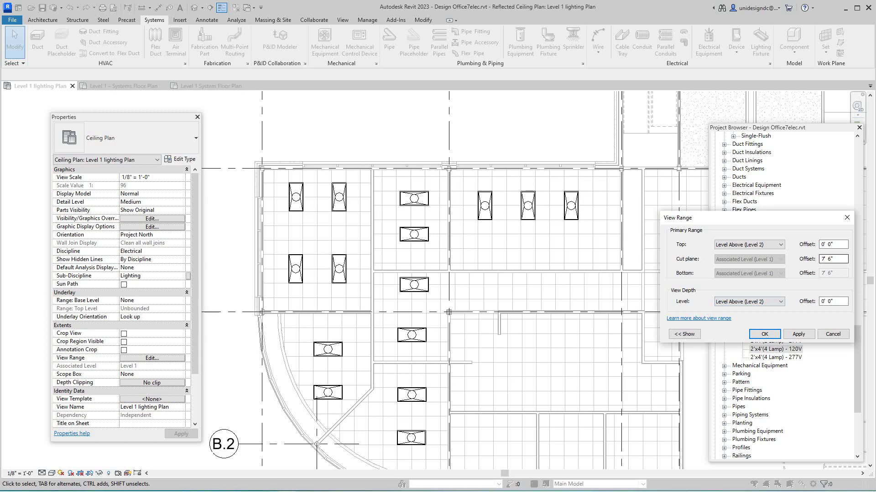
pyautogui.click(684, 334)
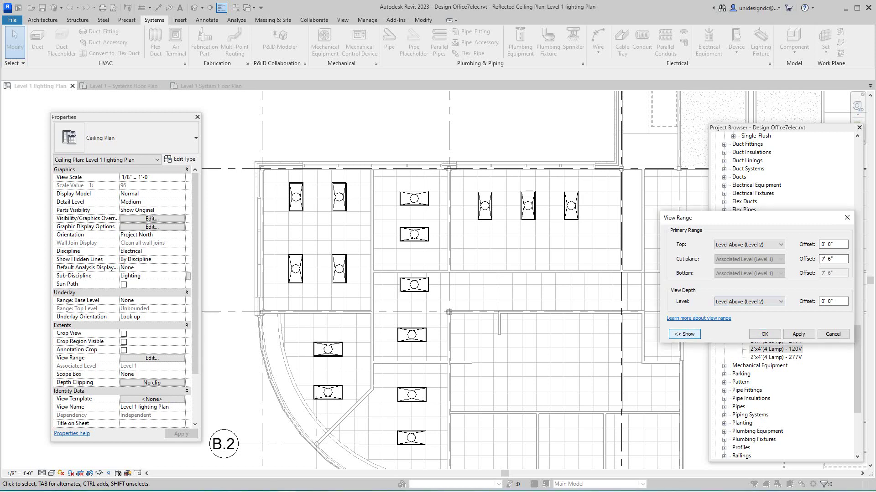
pyautogui.click(684, 334)
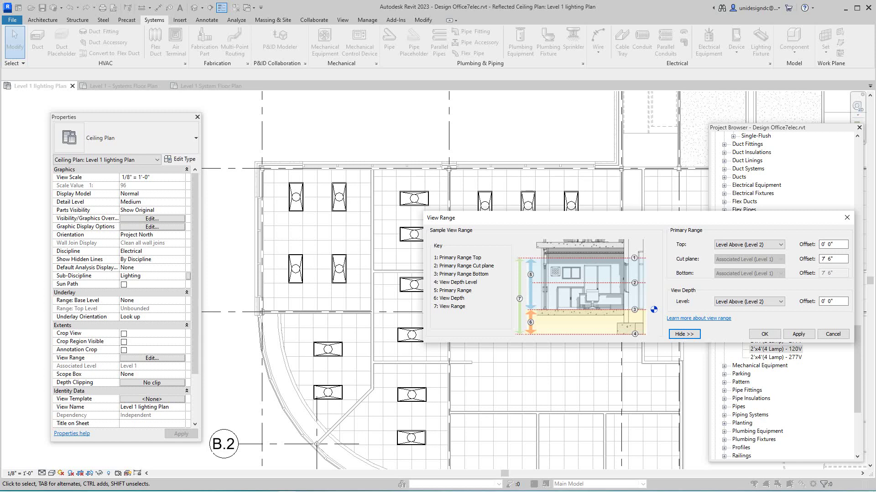
pyautogui.click(824, 259)
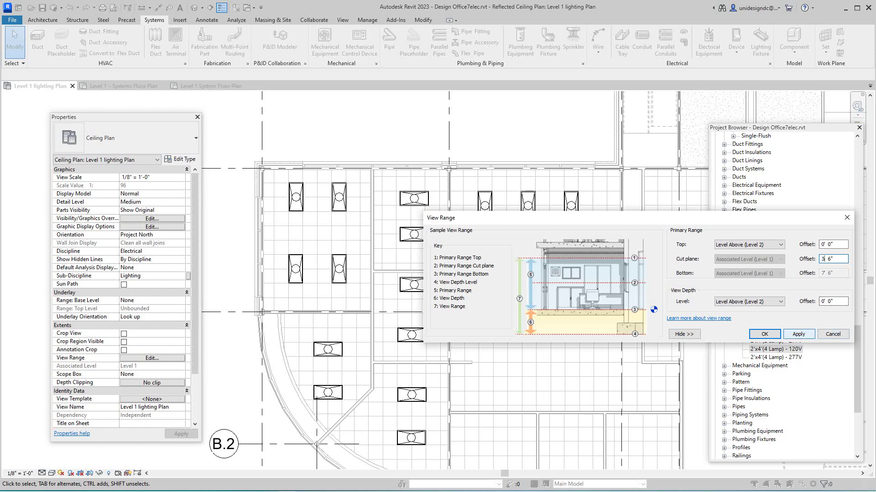
pyautogui.click(798, 334)
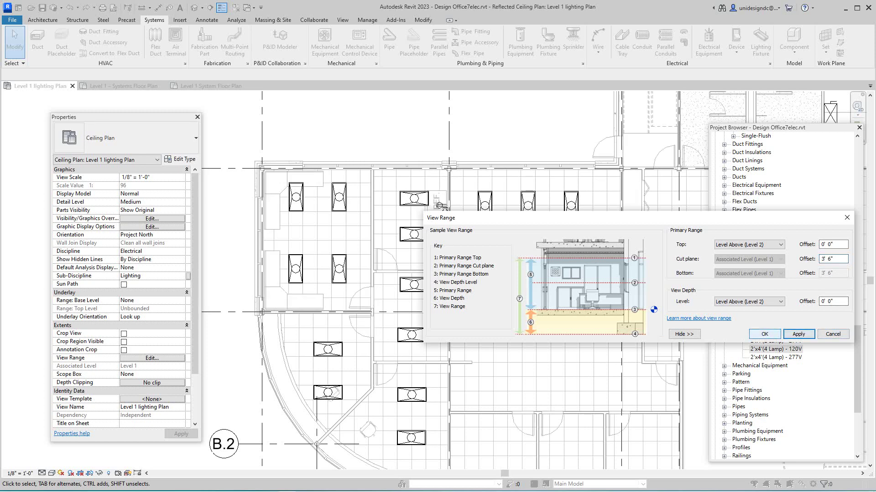
pyautogui.click(764, 334)
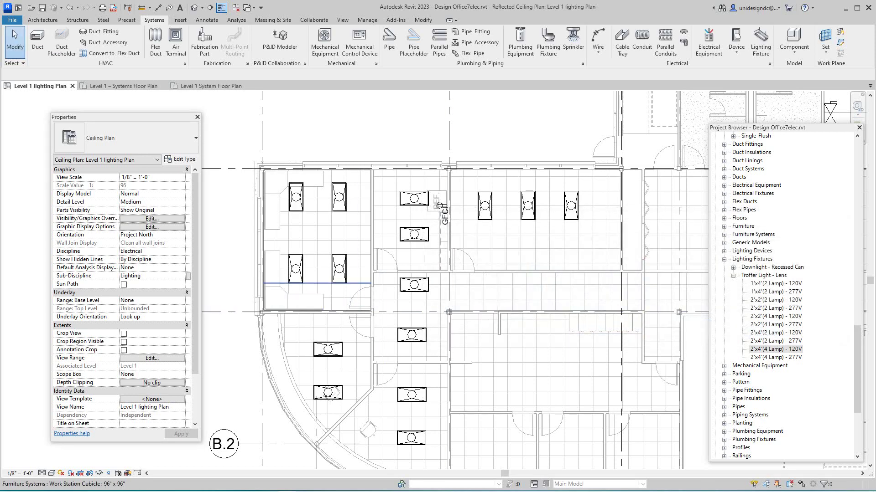
# Place Three Way lighting switches on the walls beside the doors of the four-troffer corner room and the adjacent refrigerator room.
pyautogui.scroll(2, 341, 291)
pyautogui.scroll(-2, 374, 289)
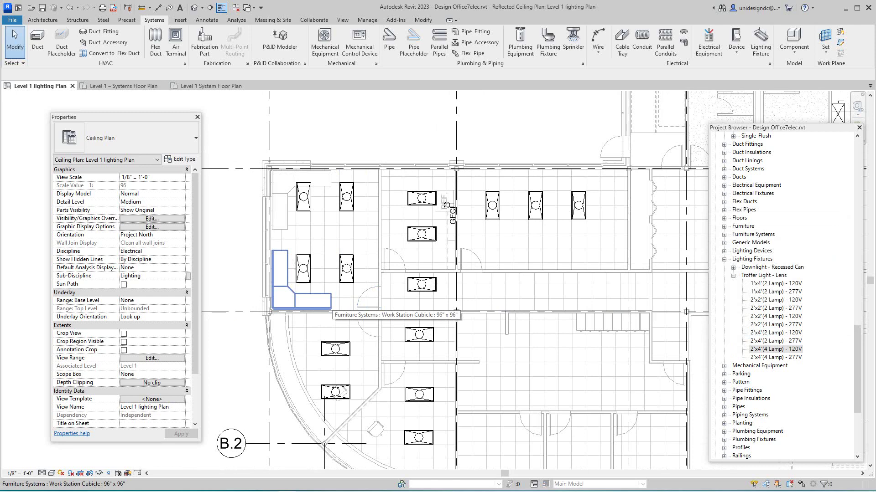
pyautogui.scroll(2, 408, 317)
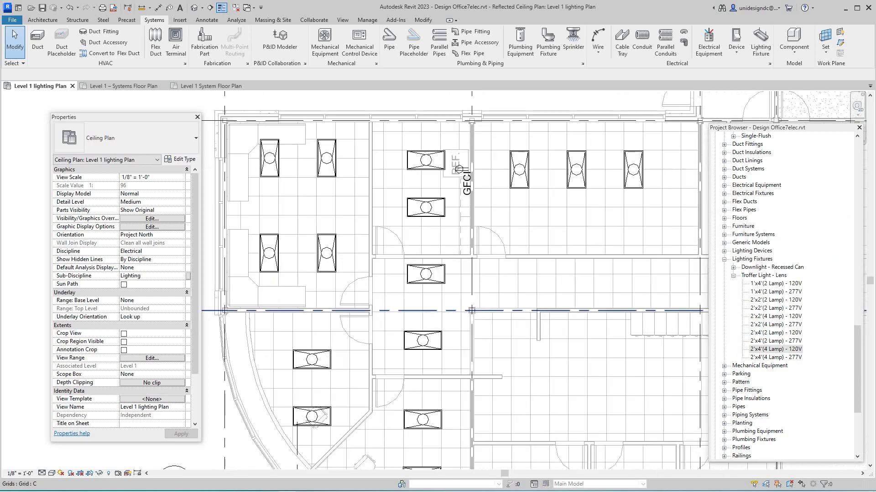
pyautogui.moveTo(411, 310); pyautogui.dragTo(444, 302, button='middle')
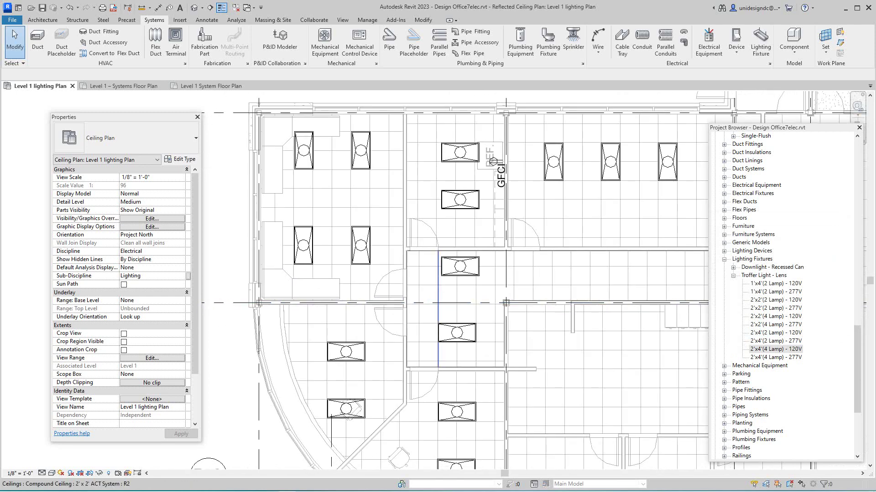
pyautogui.scroll(-1, 445, 301)
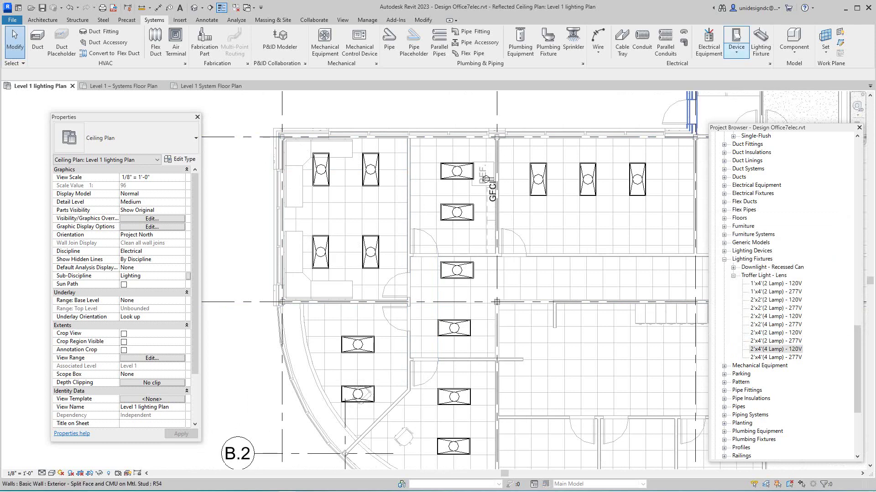
pyautogui.click(736, 46)
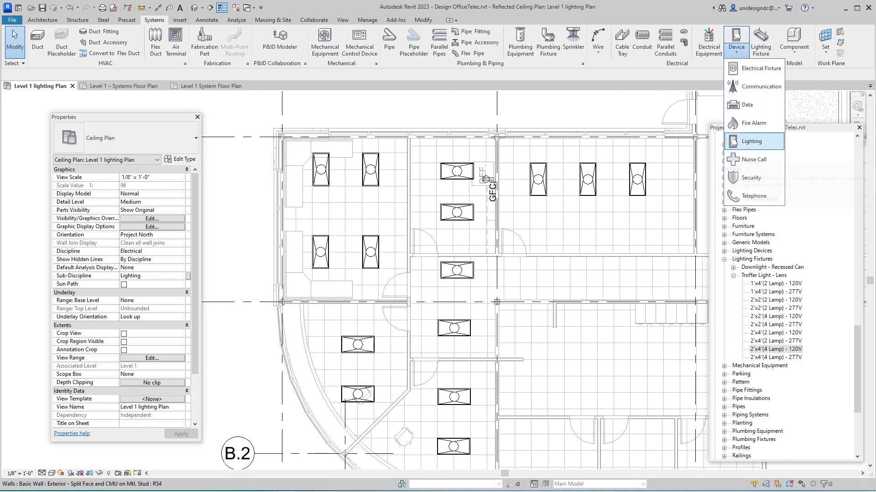
pyautogui.click(752, 142)
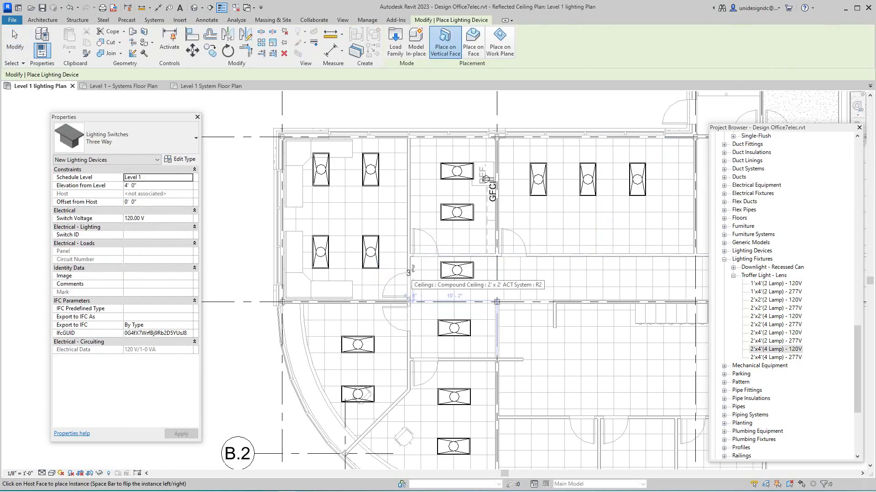
pyautogui.scroll(3, 409, 275)
pyautogui.scroll(2, 407, 264)
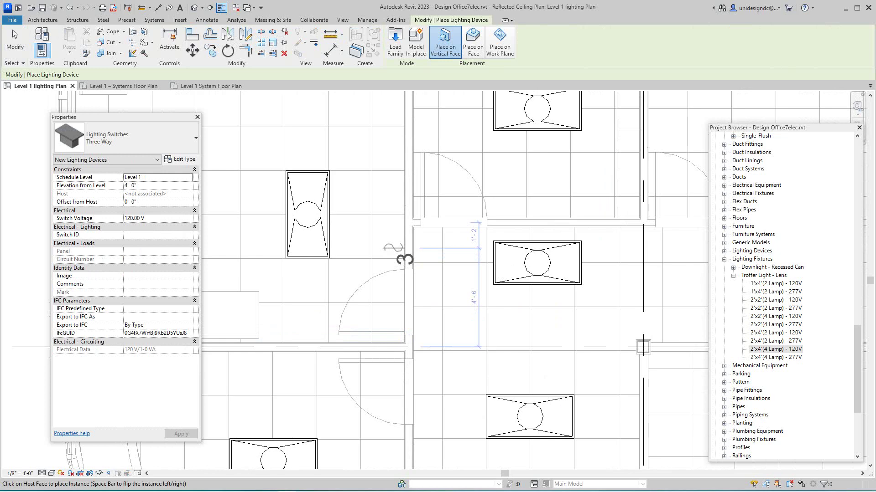
pyautogui.click(404, 254)
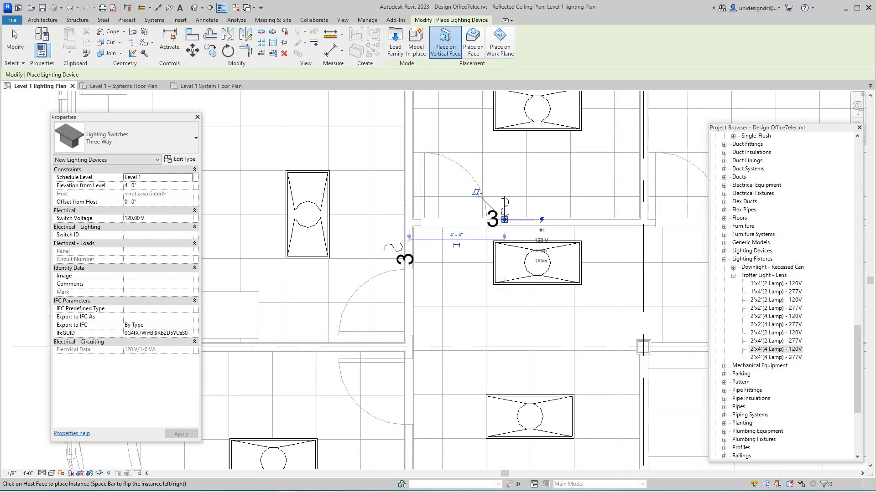
# Place Three Way switches beside the doors of the curved-wall room, the room below the corridor and the wide three-troffer room.
pyautogui.scroll(-3, 405, 250)
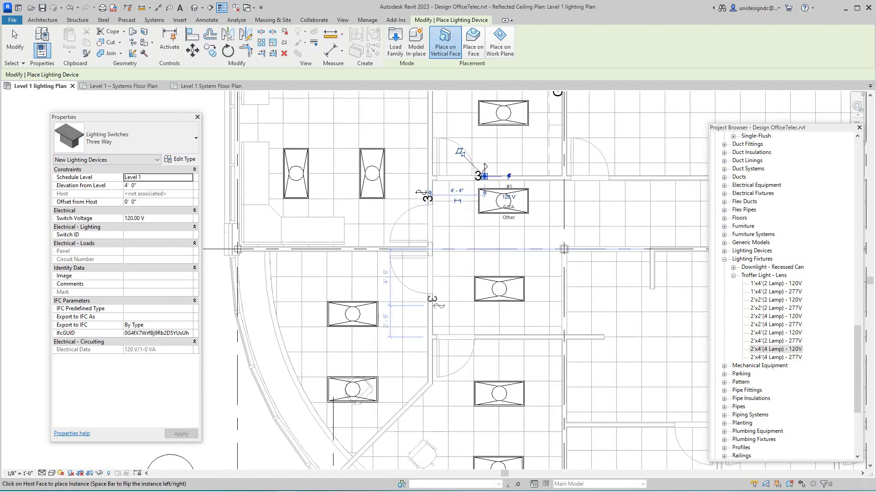
pyautogui.click(459, 151)
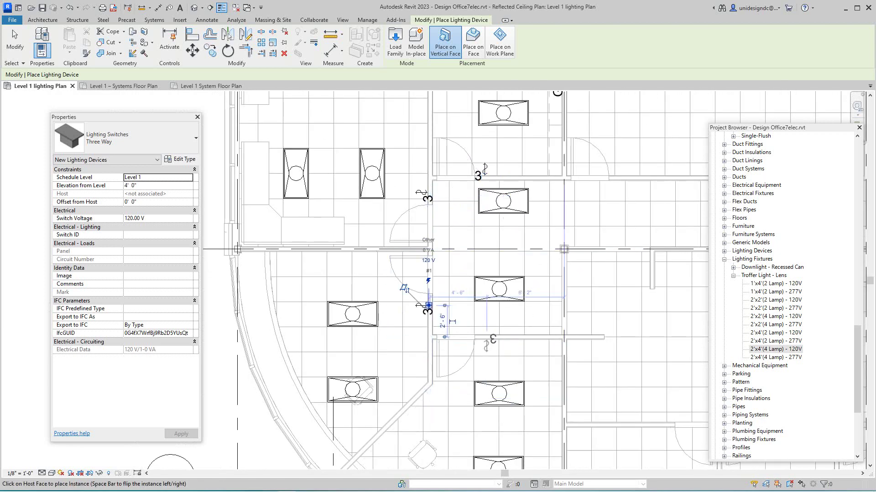
pyautogui.scroll(-4, 433, 304)
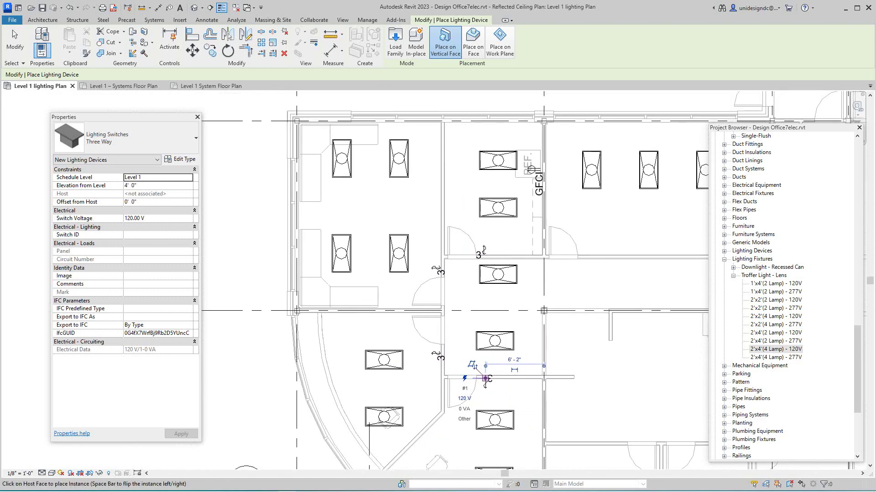
pyautogui.scroll(3, 447, 392)
pyautogui.scroll(3, 430, 395)
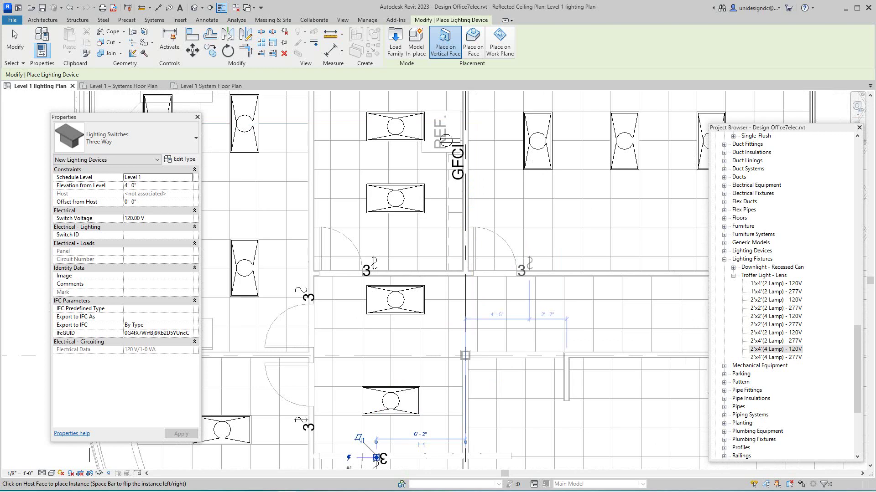
pyautogui.click(529, 273)
pyautogui.scroll(-6, 529, 273)
pyautogui.moveTo(529, 272); pyautogui.dragTo(418, 297, button='middle')
pyautogui.scroll(-1, 437, 289)
pyautogui.press('Escape')
pyautogui.press('Escape')
# Examine the placed switches and troffers across the rooms of the lighting plan.
pyautogui.scroll(4, 413, 294)
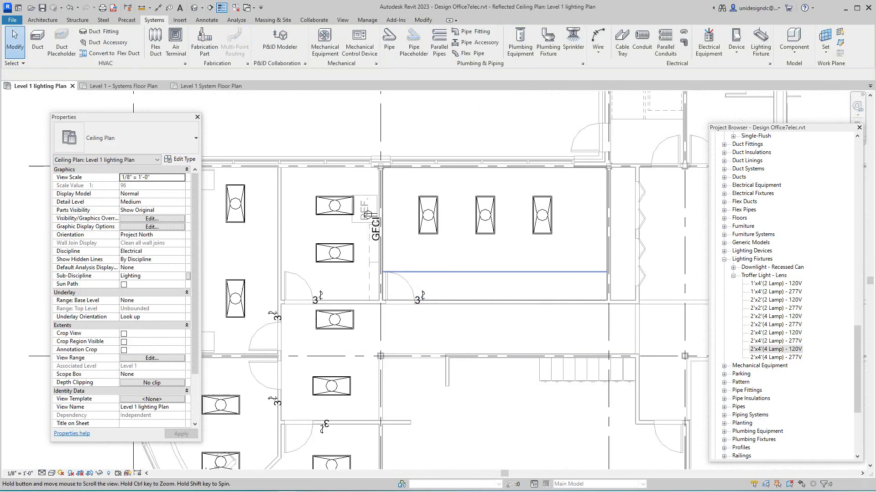
pyautogui.moveTo(440, 262); pyautogui.dragTo(496, 246, button='middle')
pyautogui.scroll(-1, 456, 244)
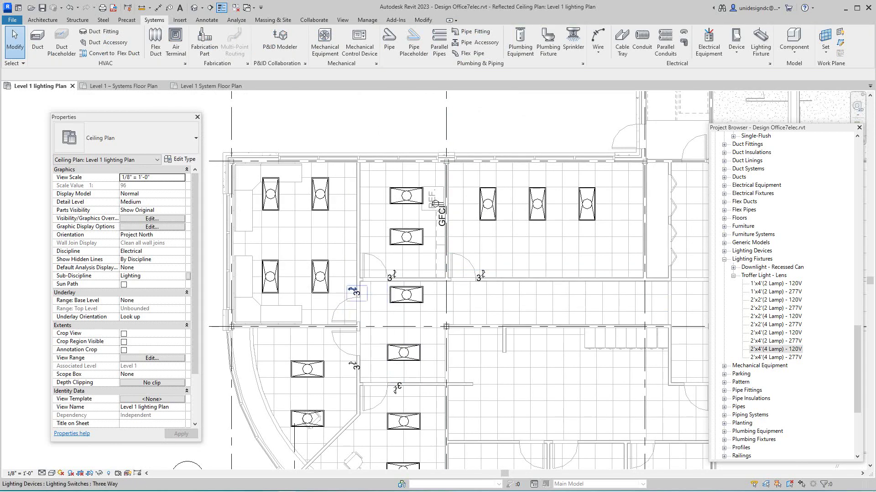
pyautogui.scroll(1, 343, 291)
pyautogui.moveTo(355, 291); pyautogui.dragTo(408, 292, button='middle')
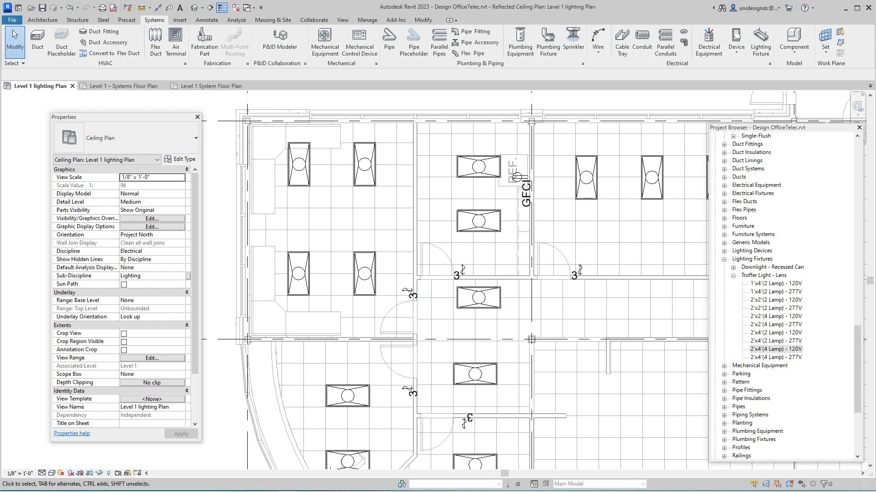
pyautogui.scroll(-1, 449, 363)
pyautogui.moveTo(449, 363); pyautogui.dragTo(401, 277, button='middle')
pyautogui.moveTo(526, 315); pyautogui.dragTo(507, 360, button='middle')
pyautogui.scroll(1, 369, 261)
pyautogui.moveTo(369, 259); pyautogui.dragTo(464, 306, button='middle')
pyautogui.scroll(-1, 492, 288)
pyautogui.scroll(2, 493, 287)
pyautogui.scroll(-2, 493, 287)
pyautogui.scroll(1, 493, 288)
pyautogui.scroll(-1, 510, 310)
pyautogui.scroll(1, 515, 340)
pyautogui.scroll(-1, 463, 307)
# Create a 120 V power circuit from the corner room's three-way switch and assign it to PANEL 1.
pyautogui.click(459, 324)
pyautogui.click(532, 39)
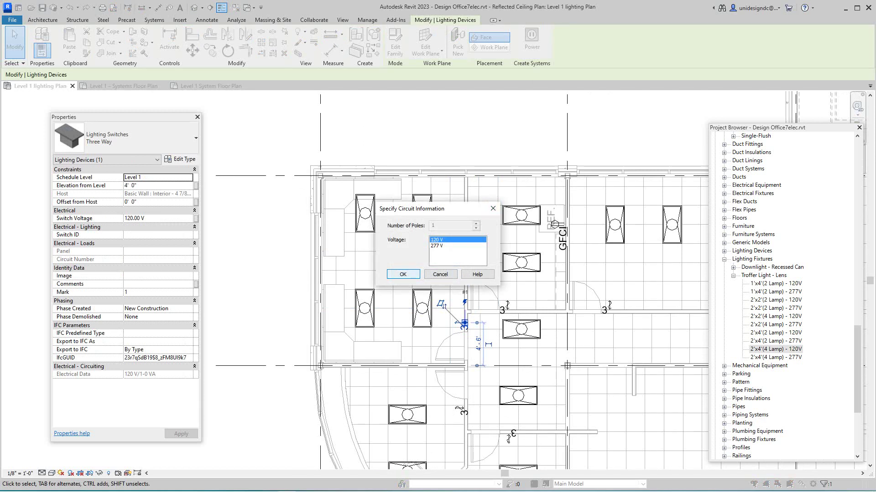
pyautogui.click(402, 274)
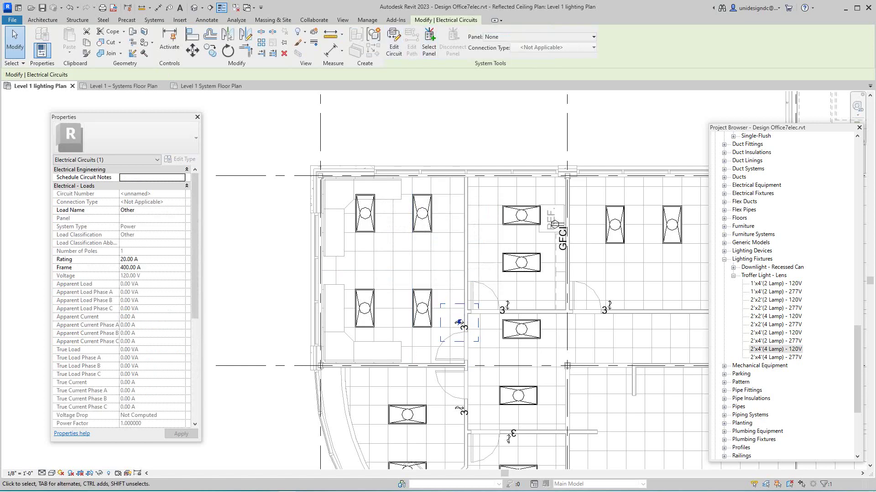
pyautogui.click(538, 37)
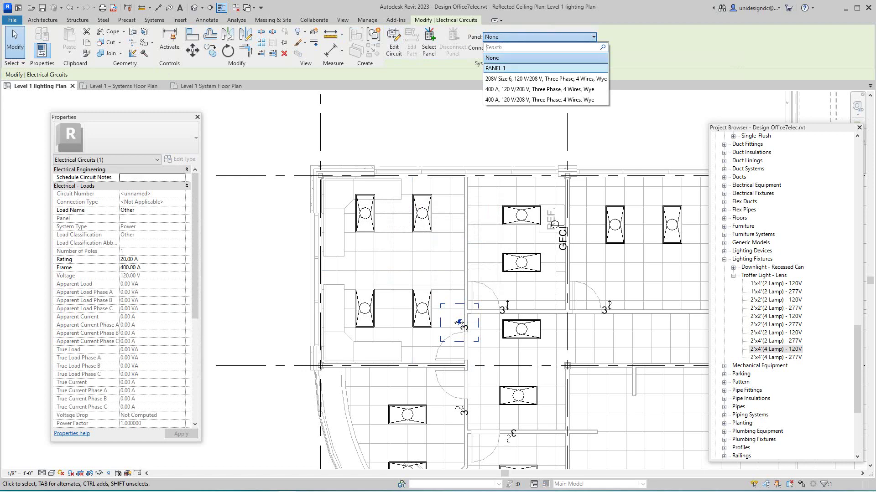
pyautogui.click(502, 68)
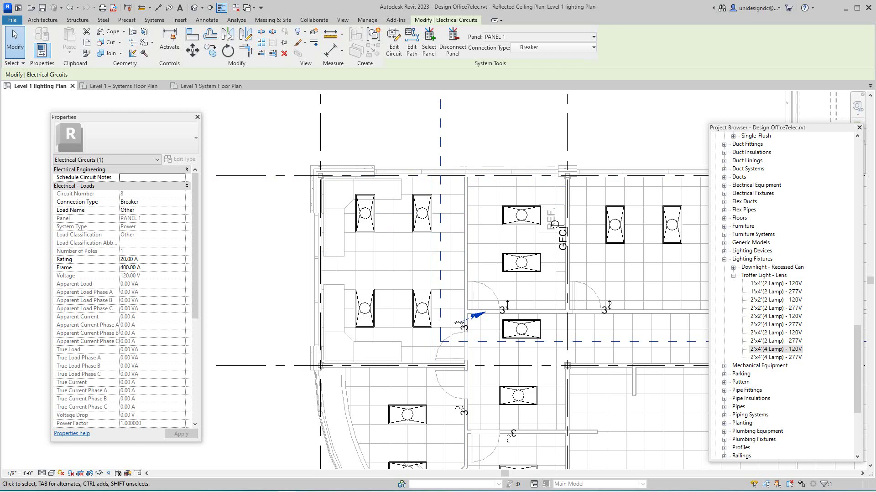
# Add the corner room's four troffers to the switch's circuit and finish editing the circuit.
pyautogui.click(394, 45)
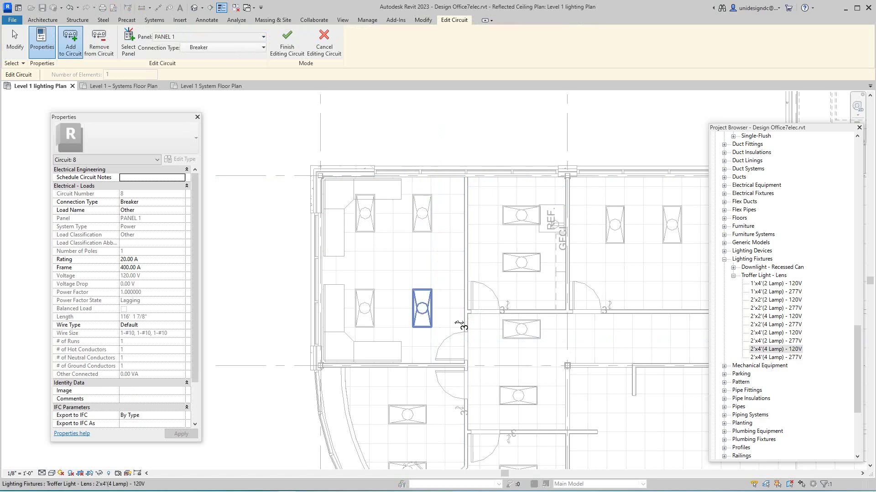
pyautogui.click(421, 309)
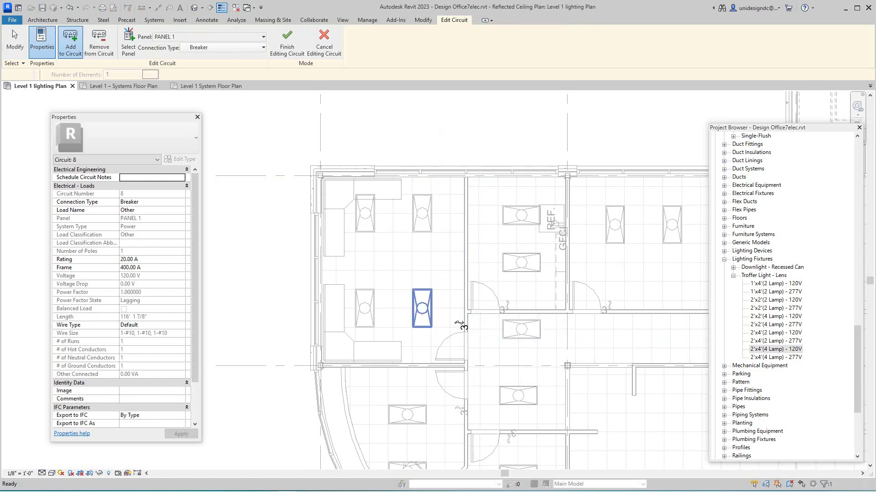
pyautogui.click(422, 214)
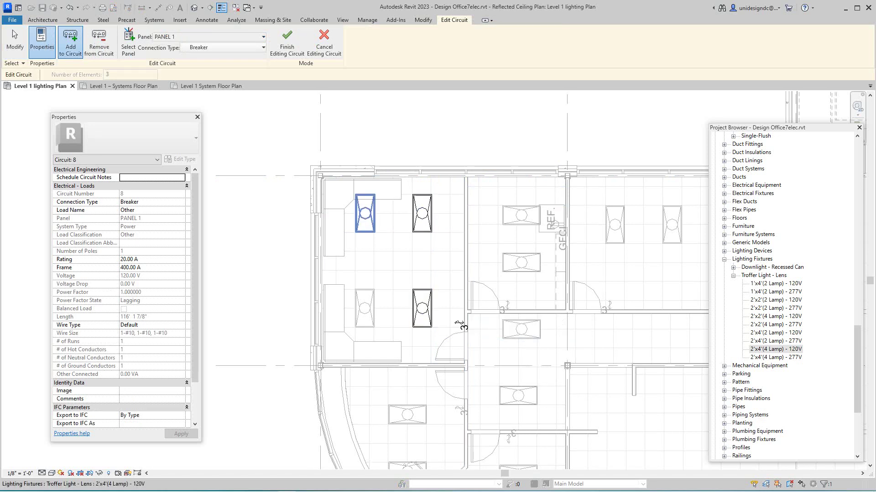
pyautogui.click(365, 213)
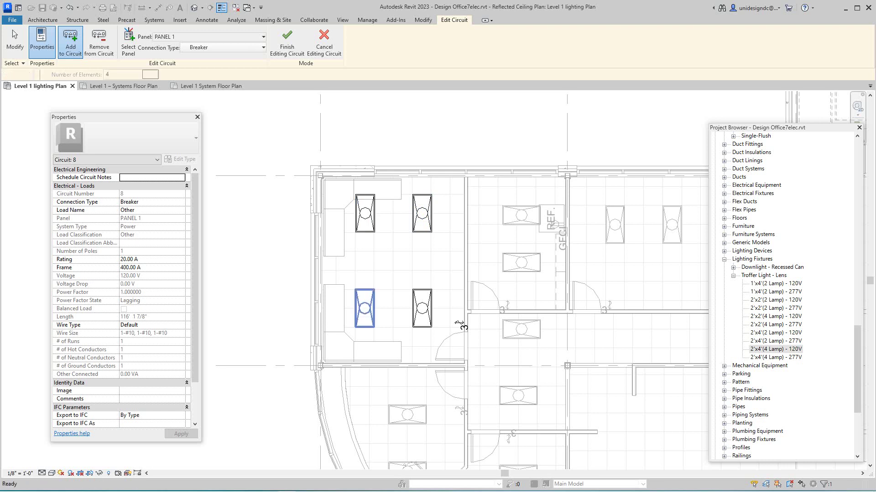
pyautogui.click(365, 308)
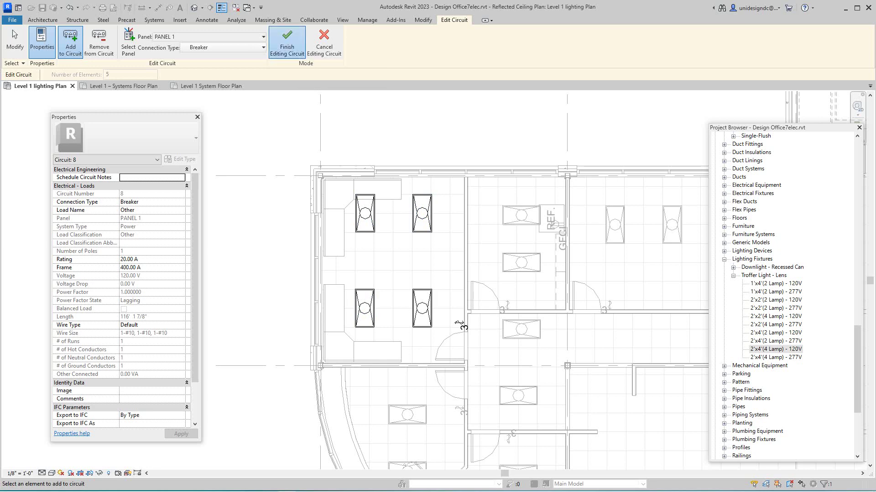
pyautogui.click(287, 41)
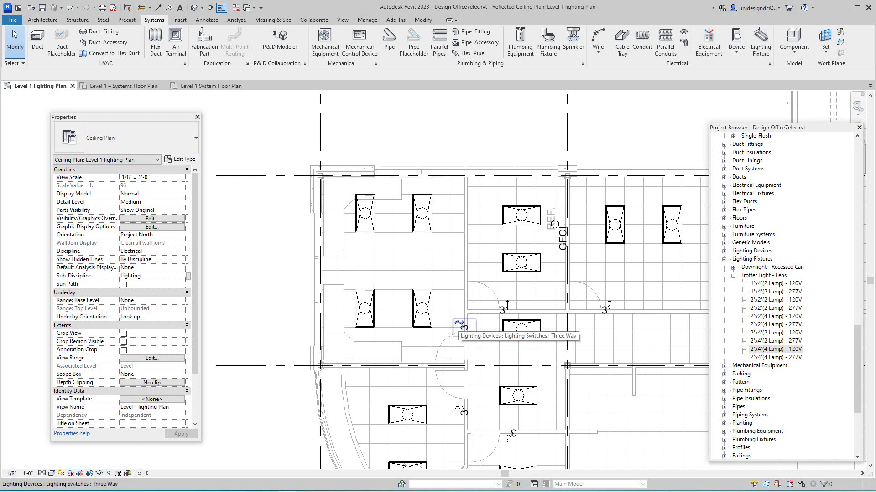
# Select the corner room's lighting circuit through its switch and inspect the wiring preview between the fixtures.
pyautogui.press('Tab')
pyautogui.click(460, 325)
pyautogui.scroll(2, 452, 362)
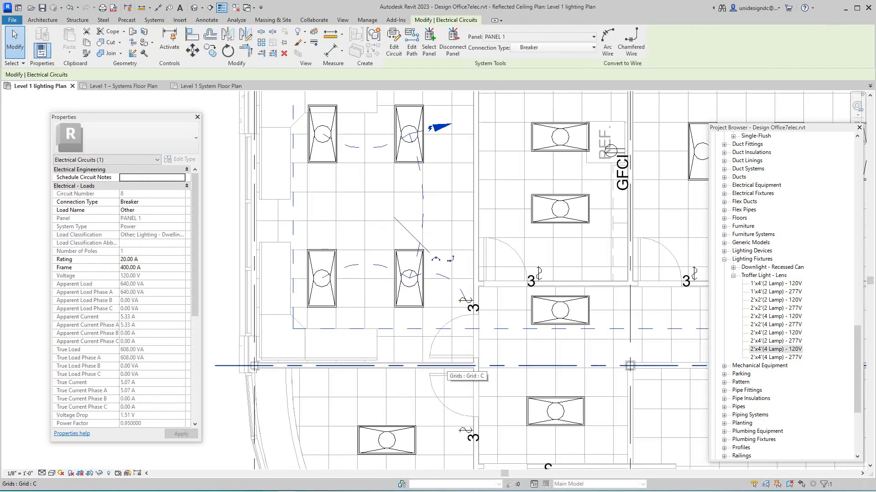
pyautogui.scroll(-2, 445, 365)
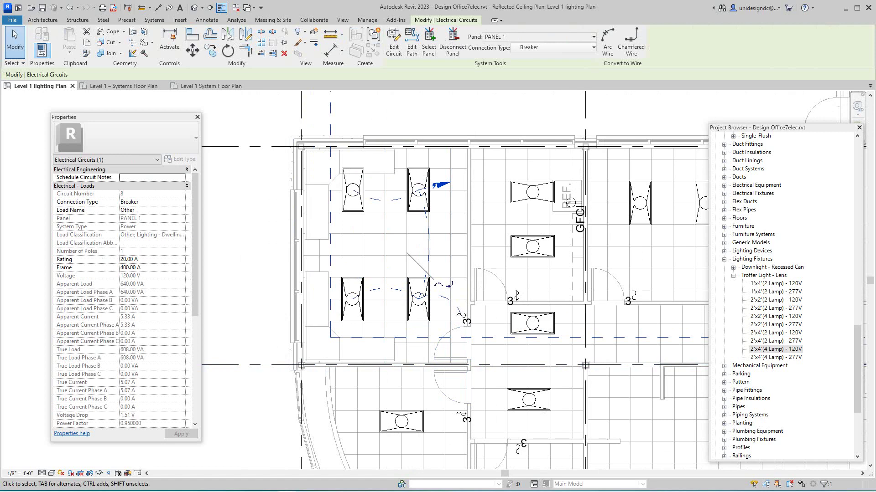
# Reselect the corner room's lighting circuit through its three-way switch and convert the wiring preview to permanent arc wires.
pyautogui.rightClick(433, 105)
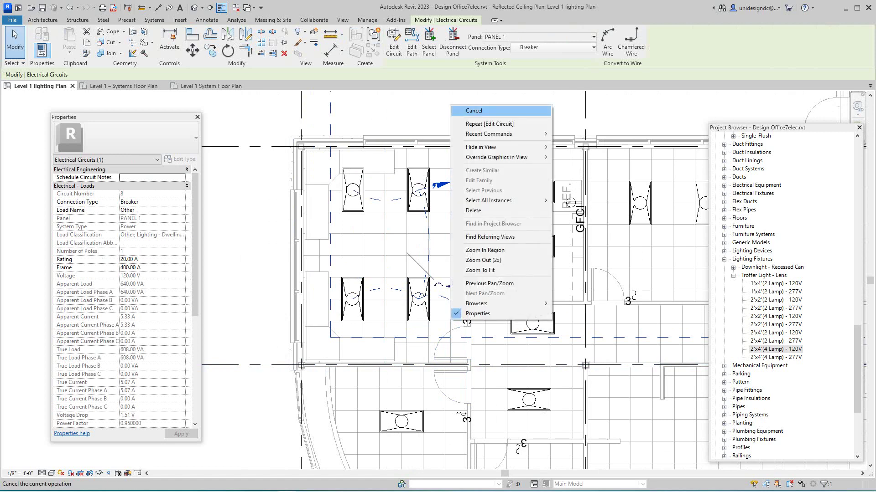
pyautogui.click(456, 111)
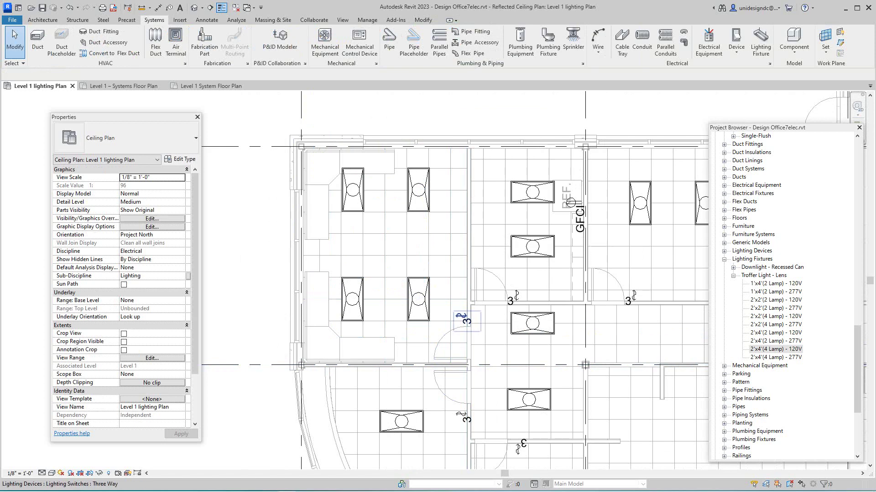
pyautogui.press('Tab')
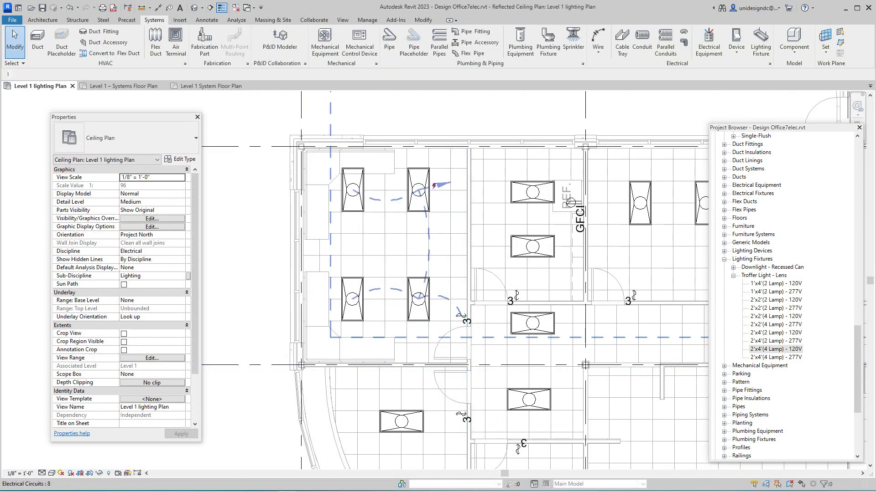
pyautogui.click(463, 317)
pyautogui.click(607, 42)
# Examine the corner room's arc wires between switch and troffers and follow the home run across the plan to the panel.
pyautogui.scroll(-2, 517, 232)
pyautogui.moveTo(512, 233); pyautogui.dragTo(346, 269, button='middle')
pyautogui.scroll(-7, 329, 271)
pyautogui.scroll(6, 363, 260)
pyautogui.scroll(-3, 422, 261)
pyautogui.scroll(5, 422, 261)
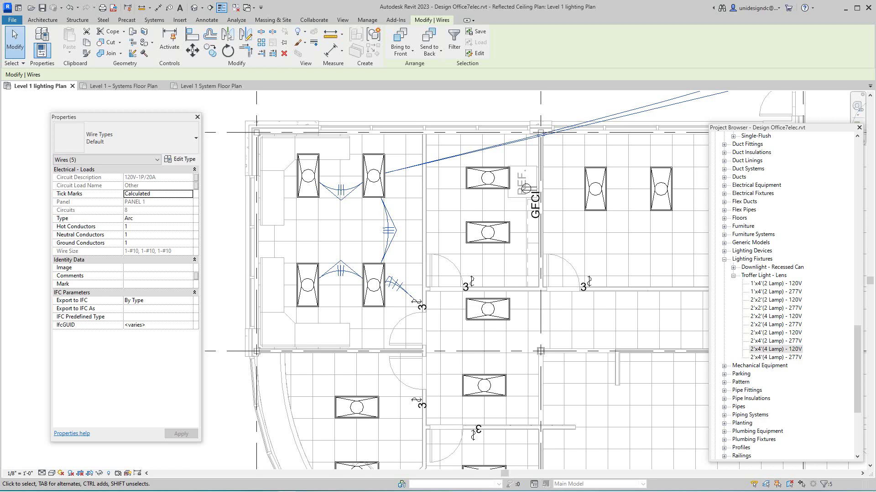
pyautogui.scroll(-3, 81, 451)
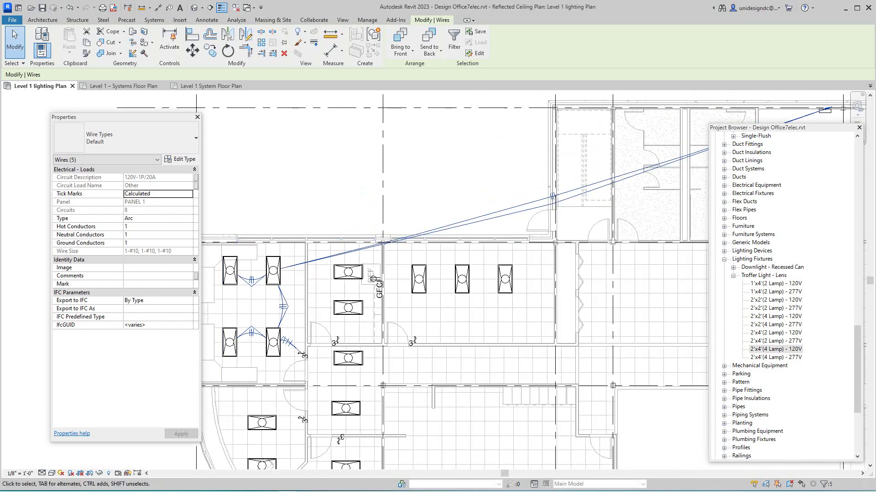
pyautogui.press('Escape')
pyautogui.scroll(-3, 250, 214)
pyautogui.scroll(2, 250, 214)
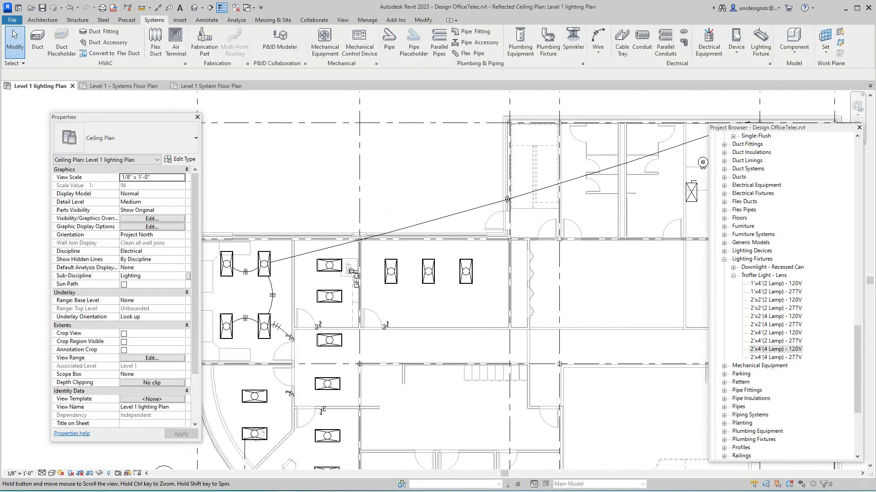
pyautogui.moveTo(250, 214); pyautogui.dragTo(329, 199, button='middle')
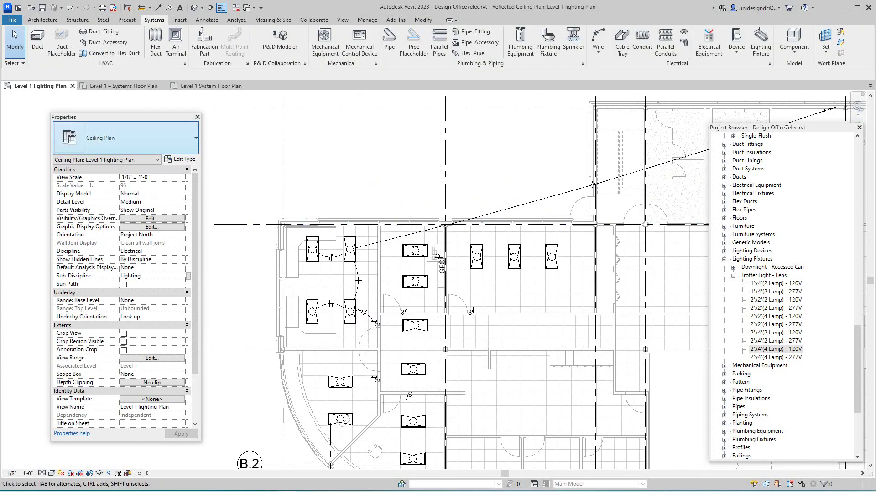
pyautogui.scroll(-3, 334, 286)
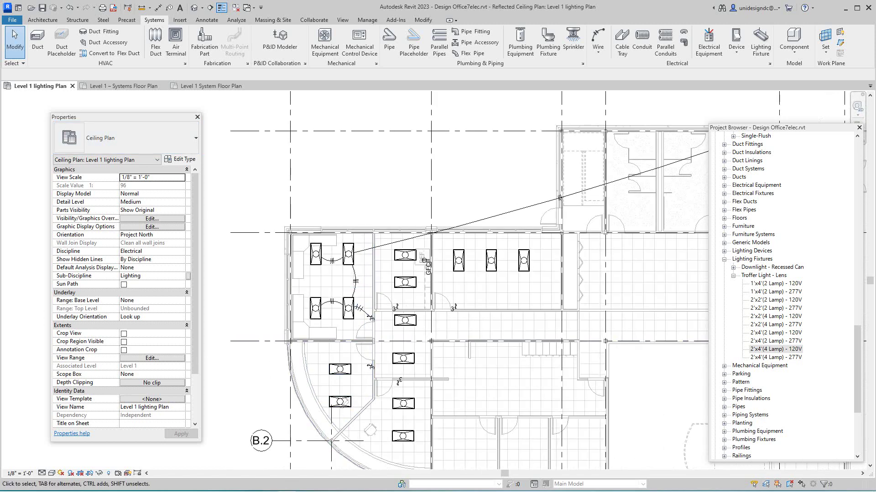
pyautogui.scroll(-2, 352, 358)
pyautogui.scroll(5, 346, 360)
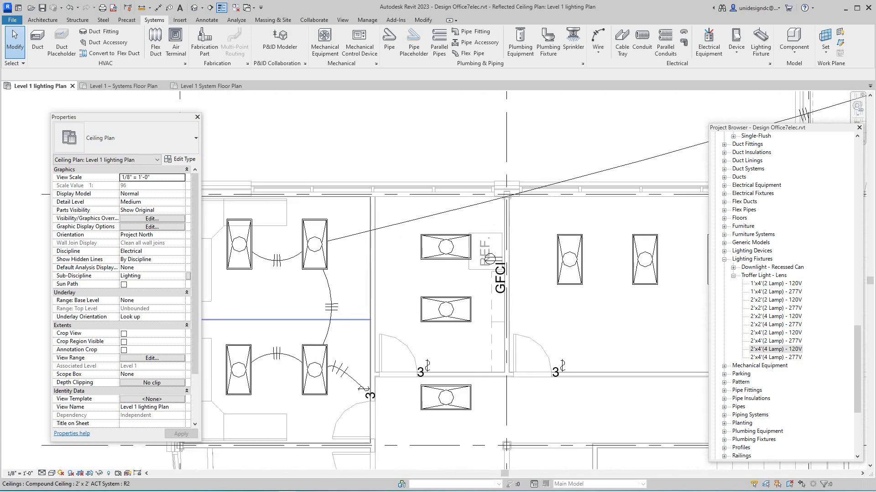
pyautogui.moveTo(354, 491)
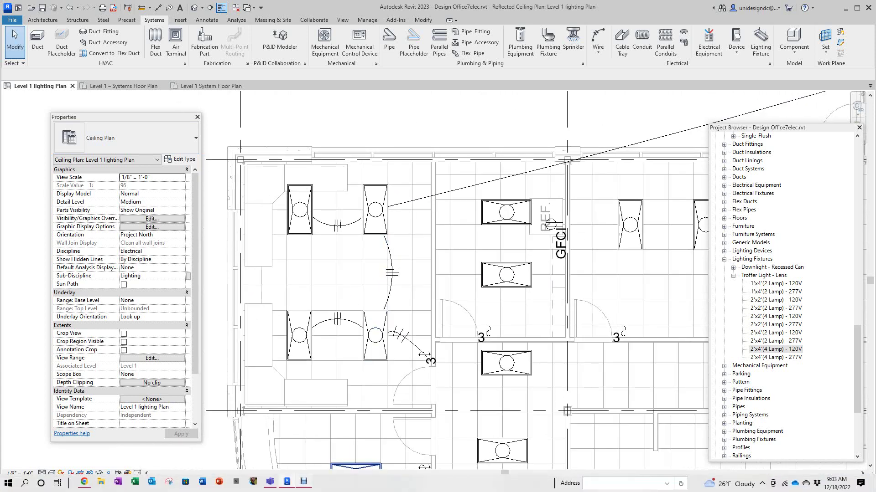